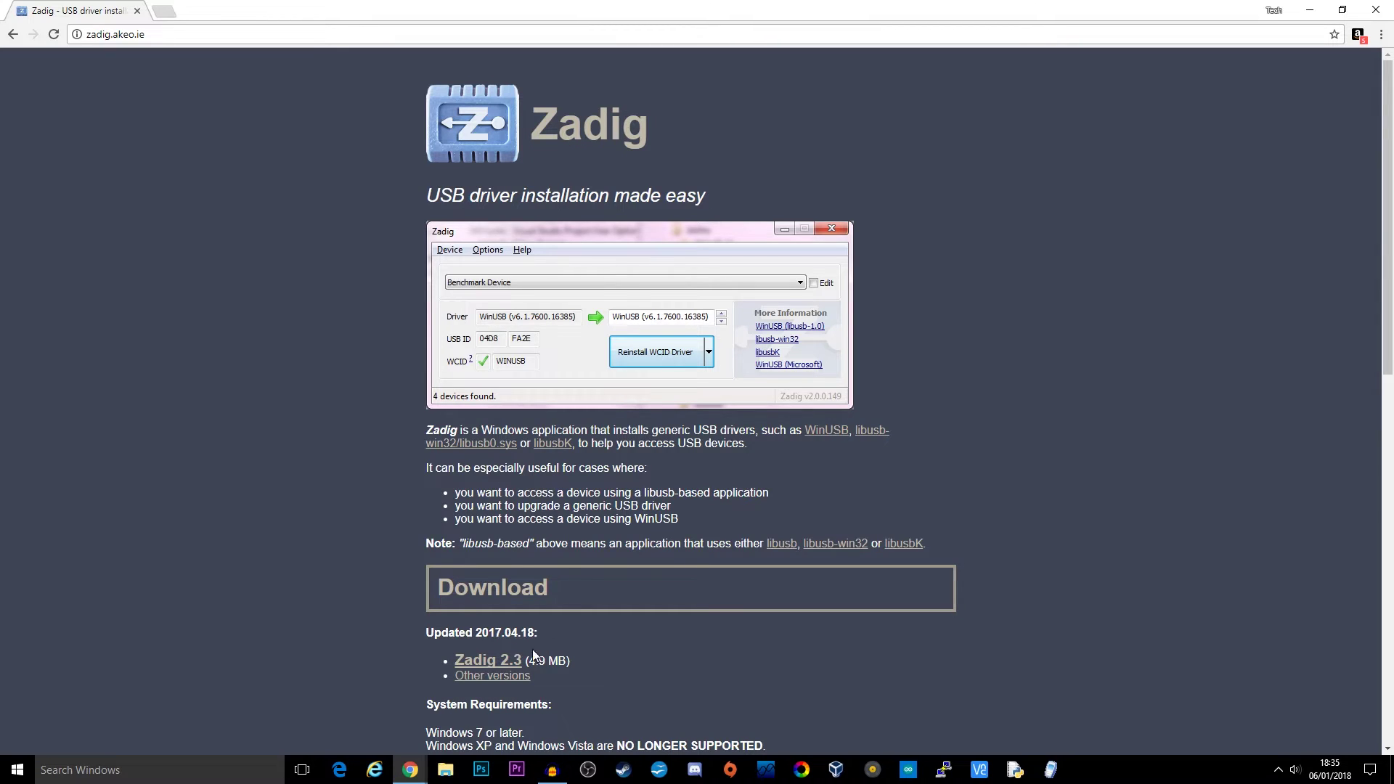
Step: Download zadig-2.3.exe and show it in its Downloads folder
{"action": "left_click", "coordinate": [504, 661]}
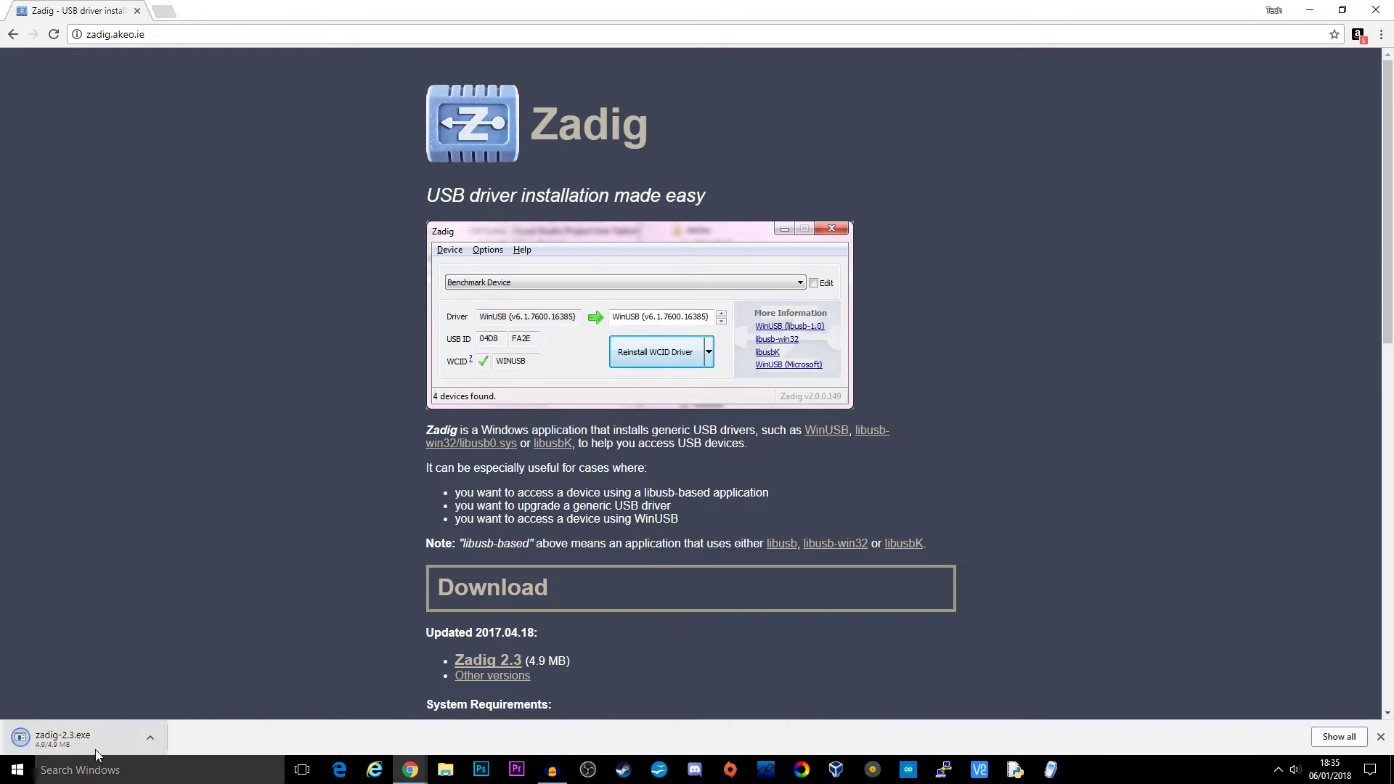
{"action": "left_click", "coordinate": [151, 738]}
{"action": "left_click", "coordinate": [215, 689]}
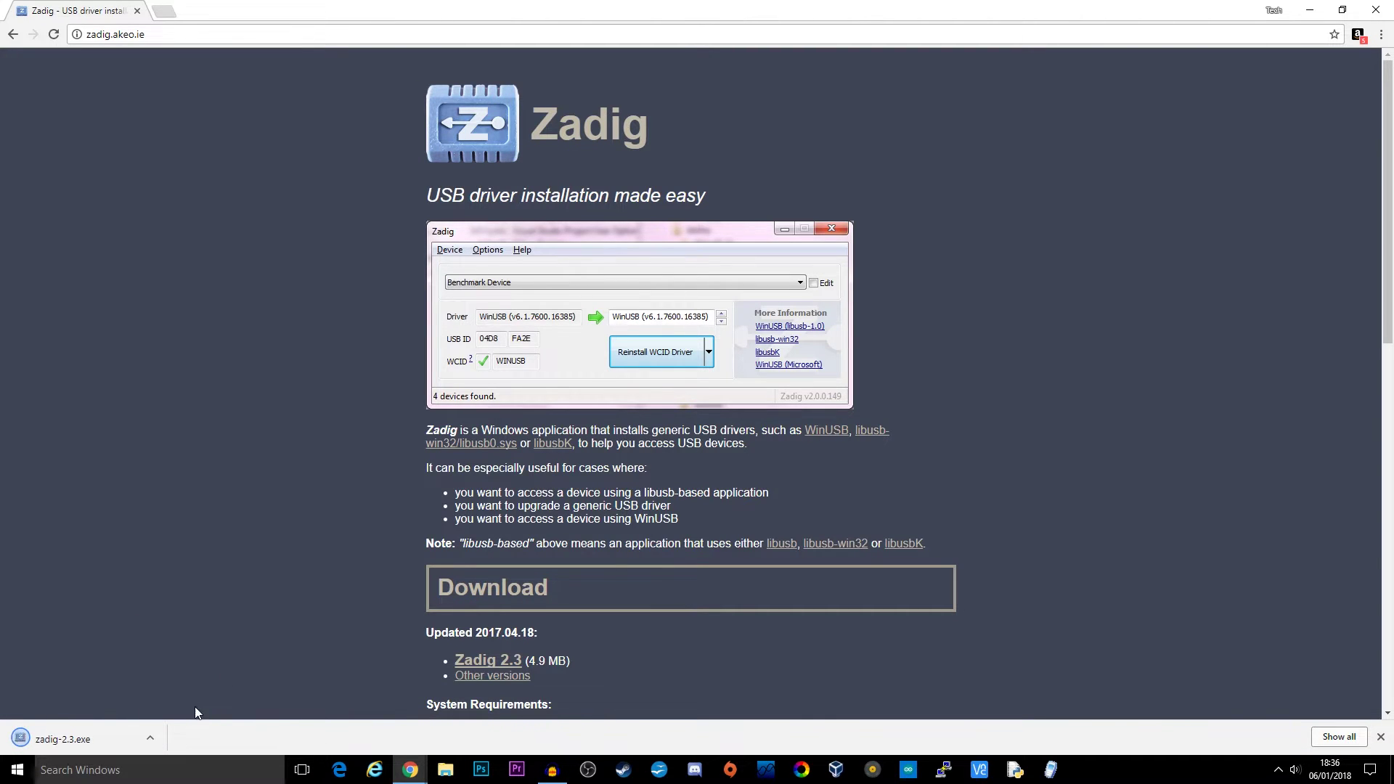
{"action": "left_click", "coordinate": [151, 737]}
Step: Run zadig-2.3.exe as administrator and accept the UAC prompt
{"action": "left_click", "coordinate": [189, 692]}
{"action": "left_click", "coordinate": [578, 364]}
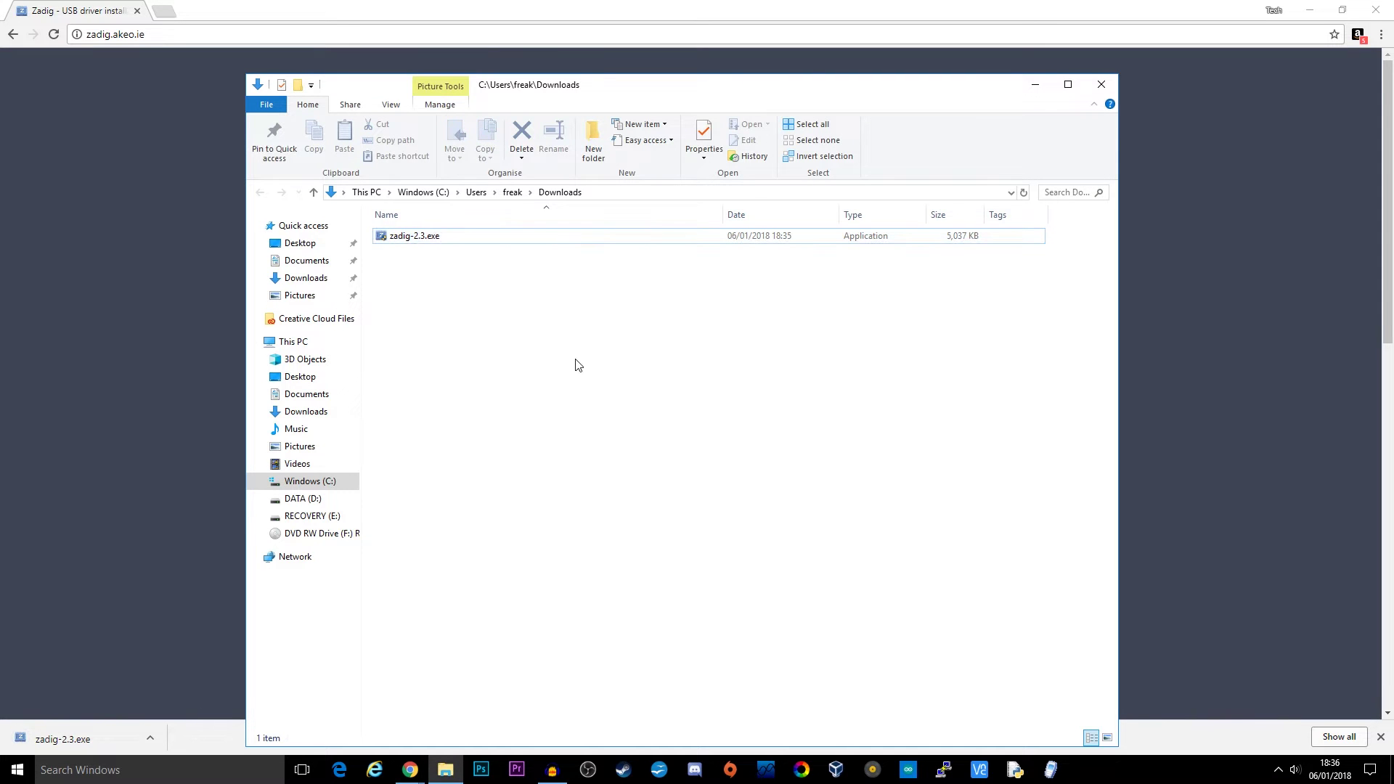
{"action": "right_click", "coordinate": [420, 237]}
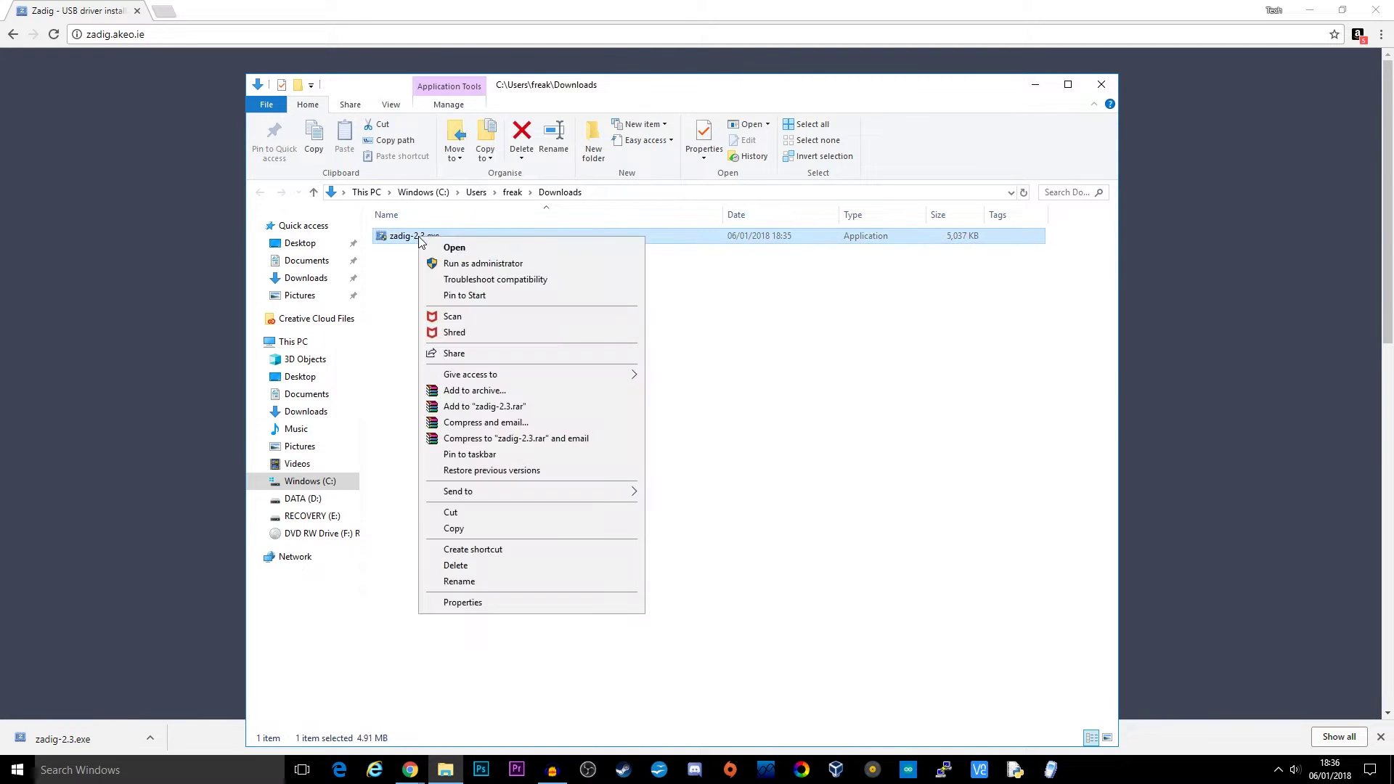
{"action": "left_click", "coordinate": [481, 265]}
{"action": "left_click", "coordinate": [630, 485]}
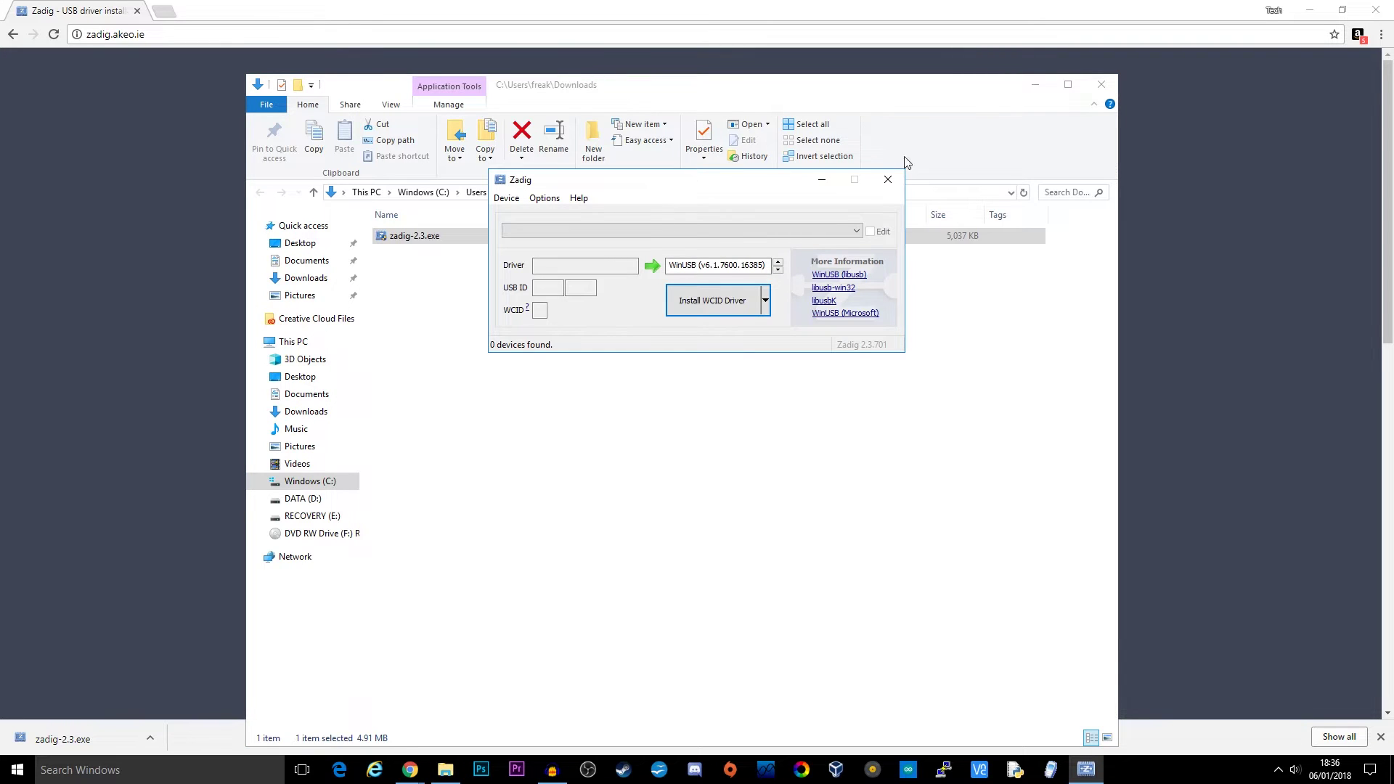
Step: Close File Explorer and Chrome, leaving the Zadig window lower on the desktop
{"action": "left_click", "coordinate": [1098, 89]}
{"action": "left_click", "coordinate": [1375, 10]}
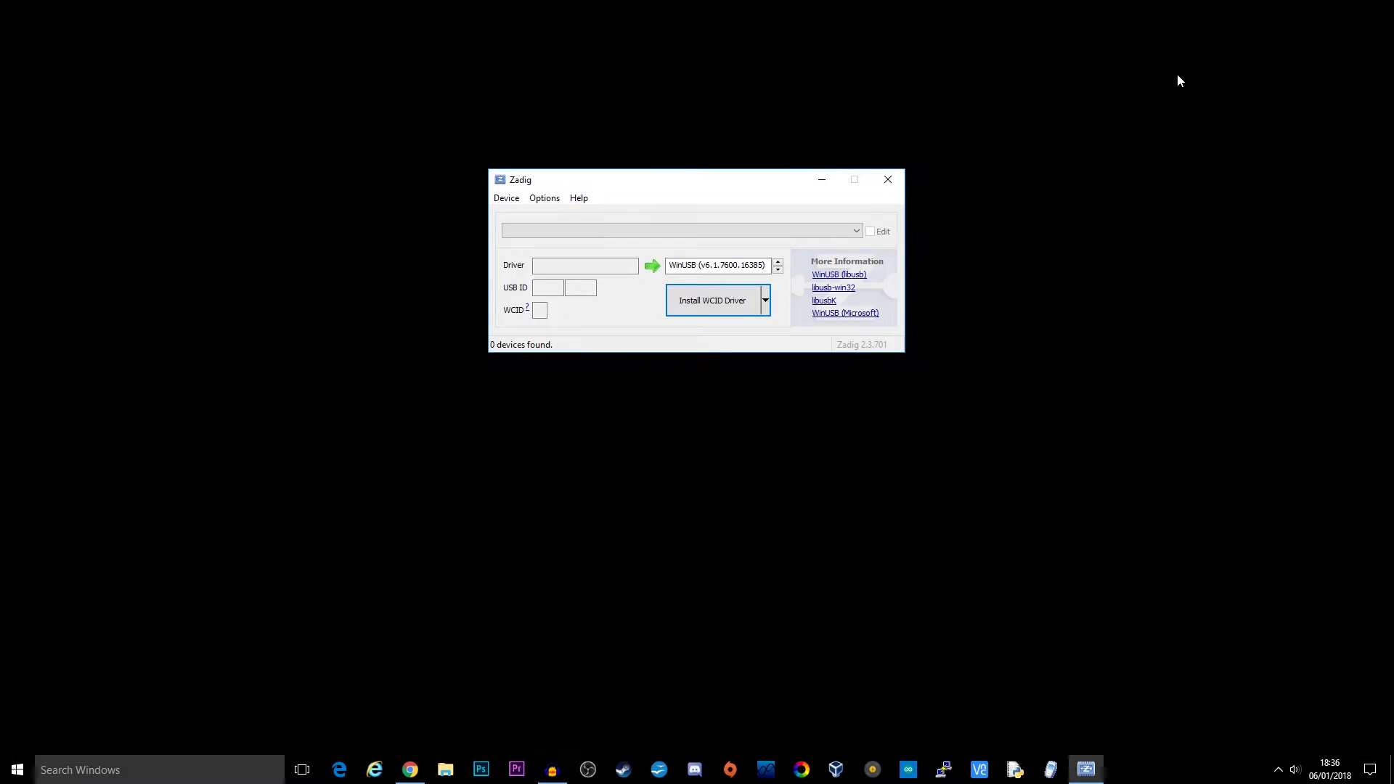
{"action": "left_click_drag", "start_coordinate": [759, 190], "coordinate": [760, 271]}
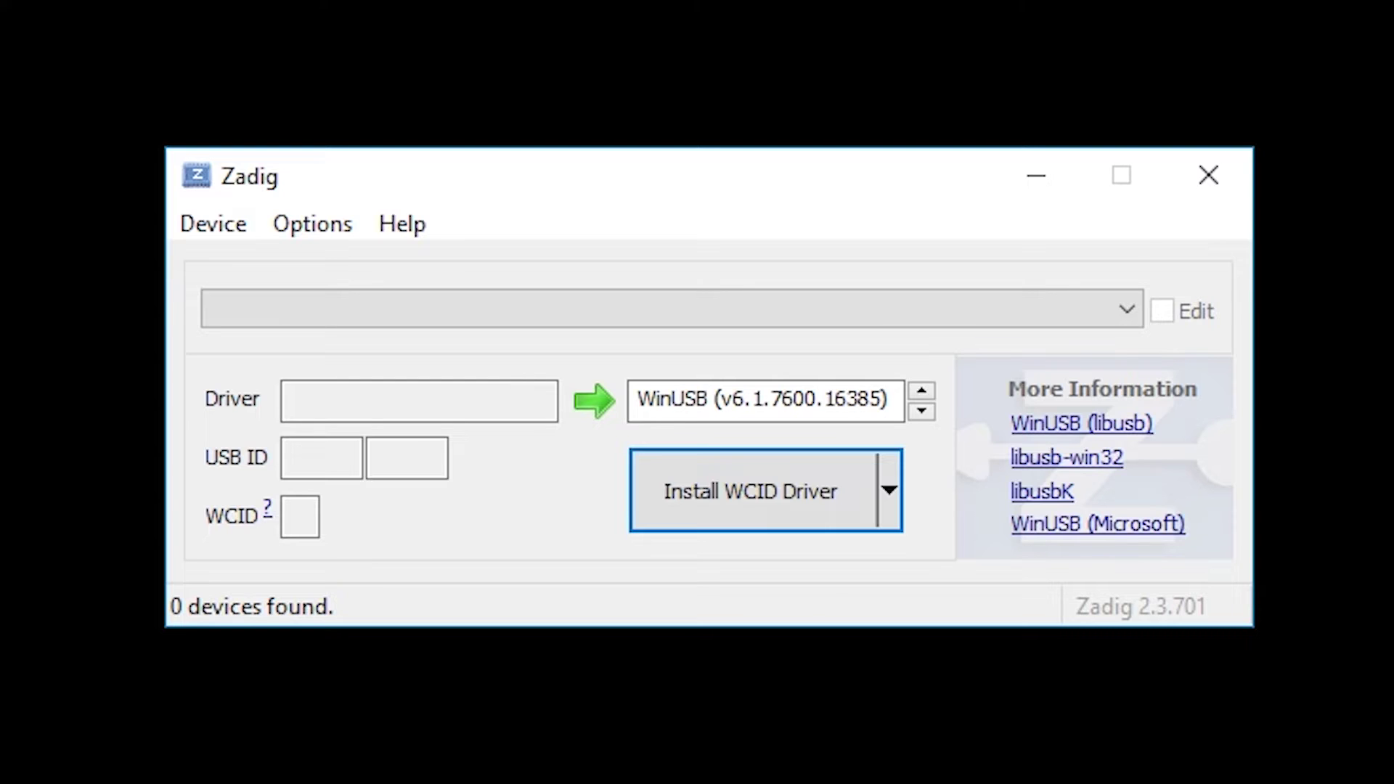
Step: Turn on List All Devices in Zadig's Options and open the device dropdown
{"action": "left_click", "coordinate": [297, 225]}
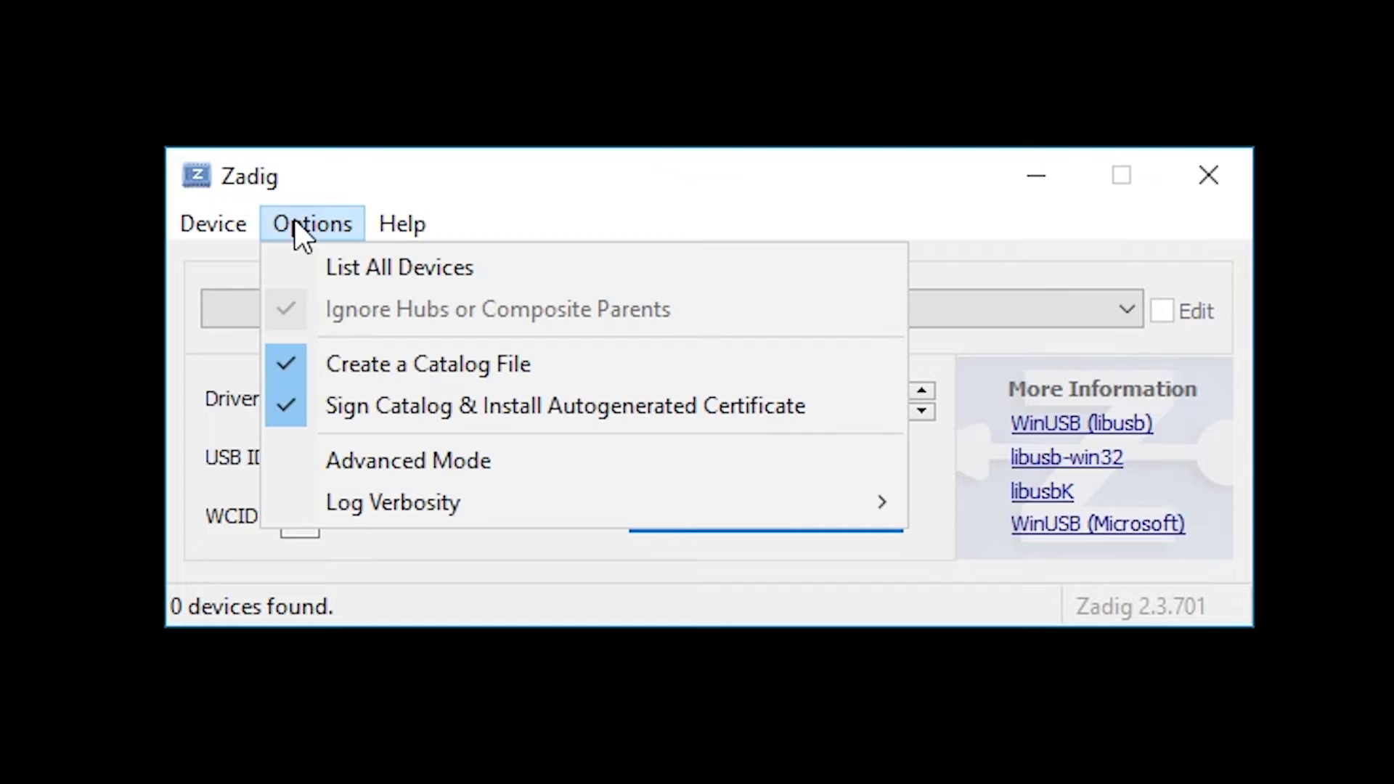
{"action": "left_click", "coordinate": [398, 274]}
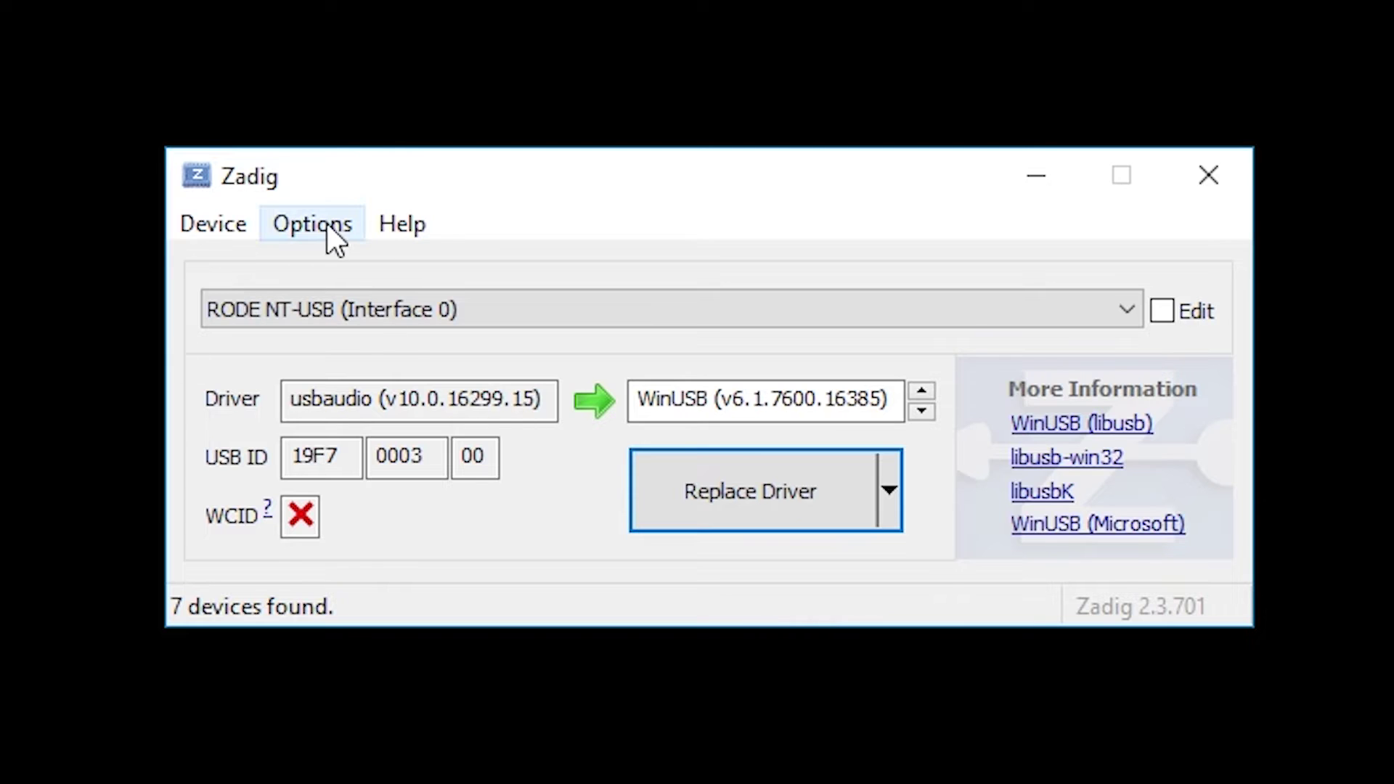
{"action": "left_click", "coordinate": [1124, 310]}
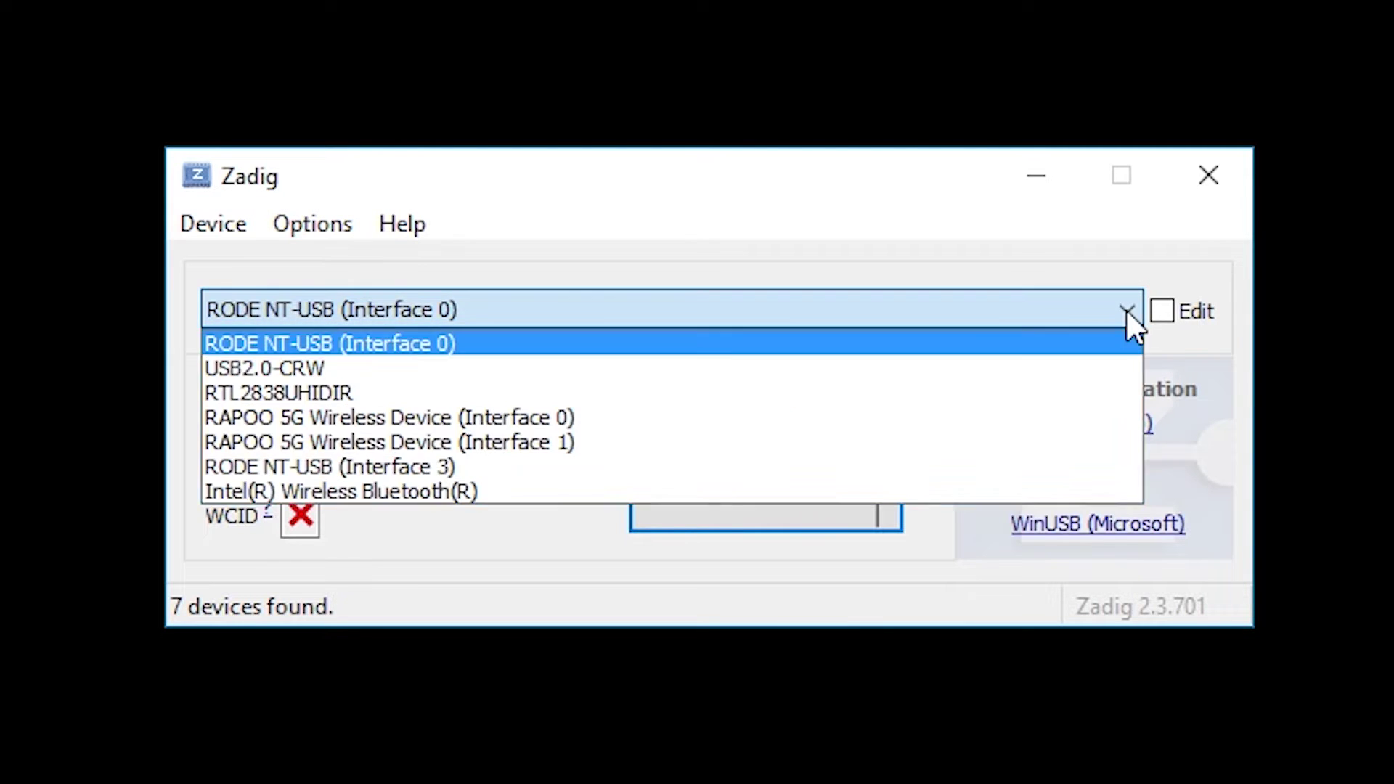
Step: Select the RTL2838UHIDIR dongle with WinUSB as the target driver
{"action": "left_click", "coordinate": [321, 394]}
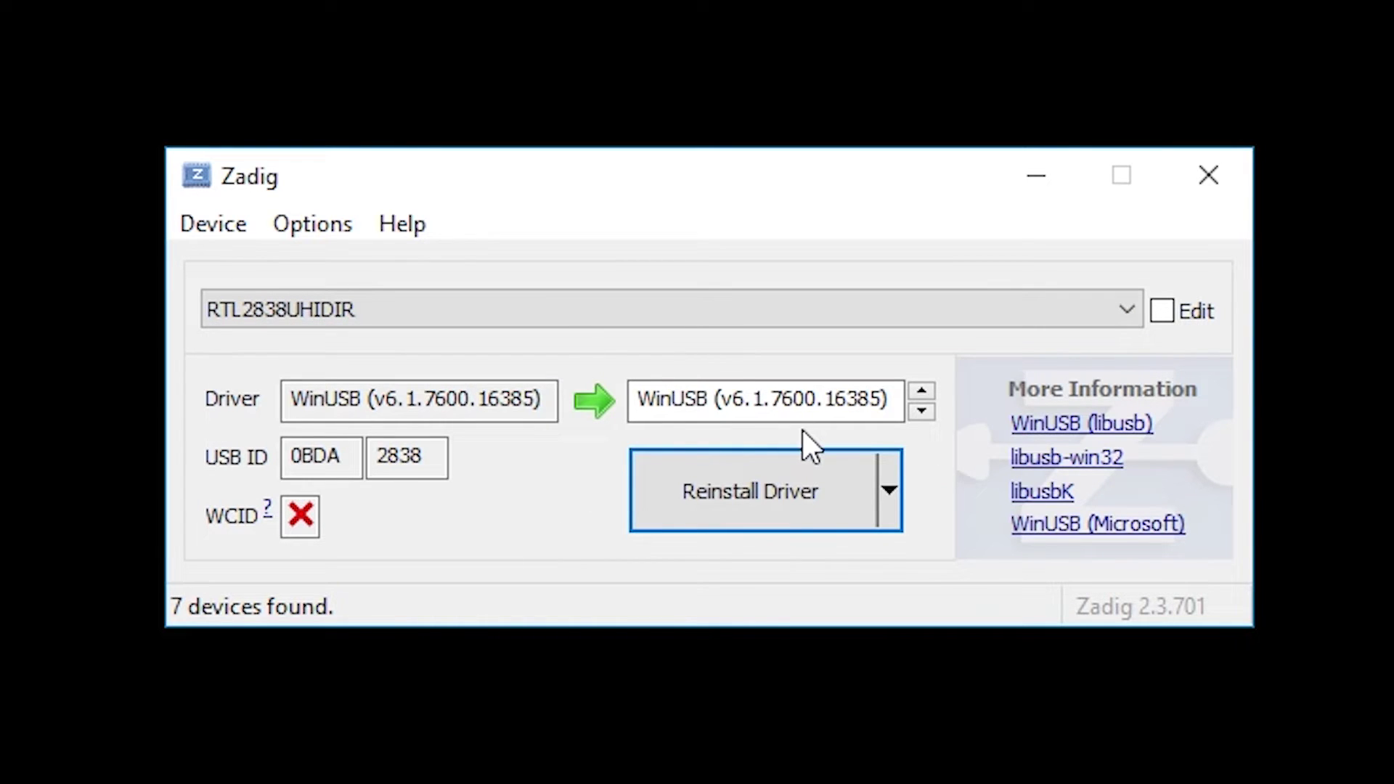
{"action": "left_click", "coordinate": [927, 412]}
{"action": "left_click", "coordinate": [920, 411]}
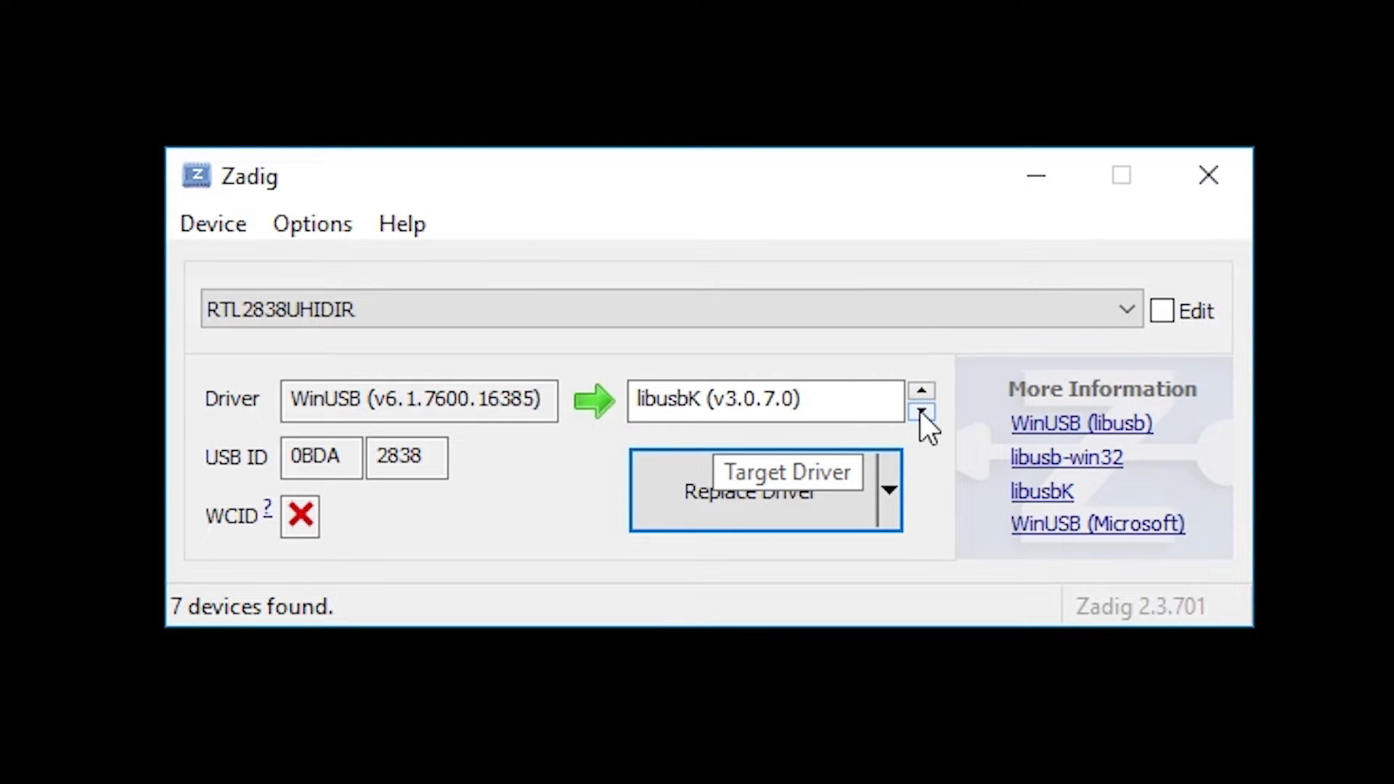
{"action": "left_click", "coordinate": [920, 411]}
{"action": "left_click", "coordinate": [920, 410]}
{"action": "left_click", "coordinate": [922, 390]}
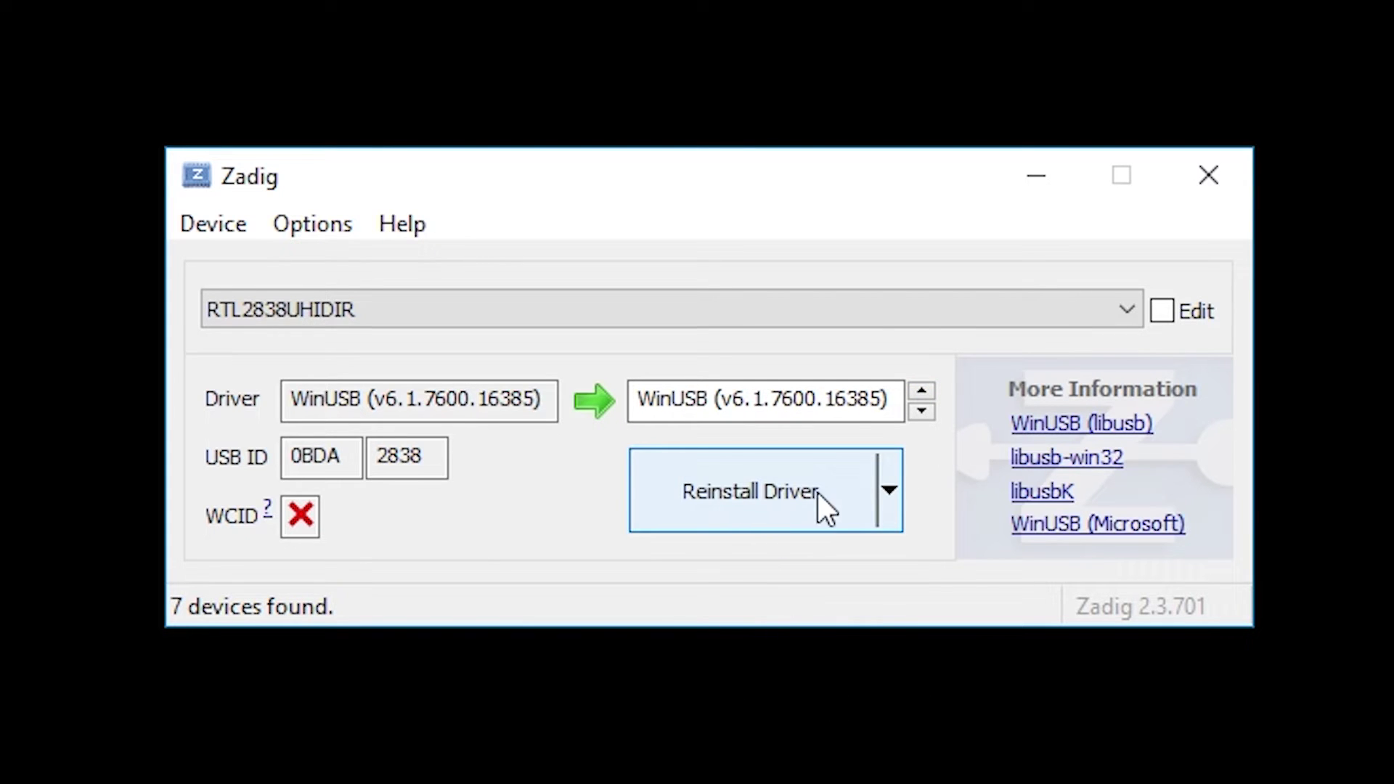
Step: Reinstall the WinUSB driver on the dongle and dismiss the success message
{"action": "left_click", "coordinate": [889, 489]}
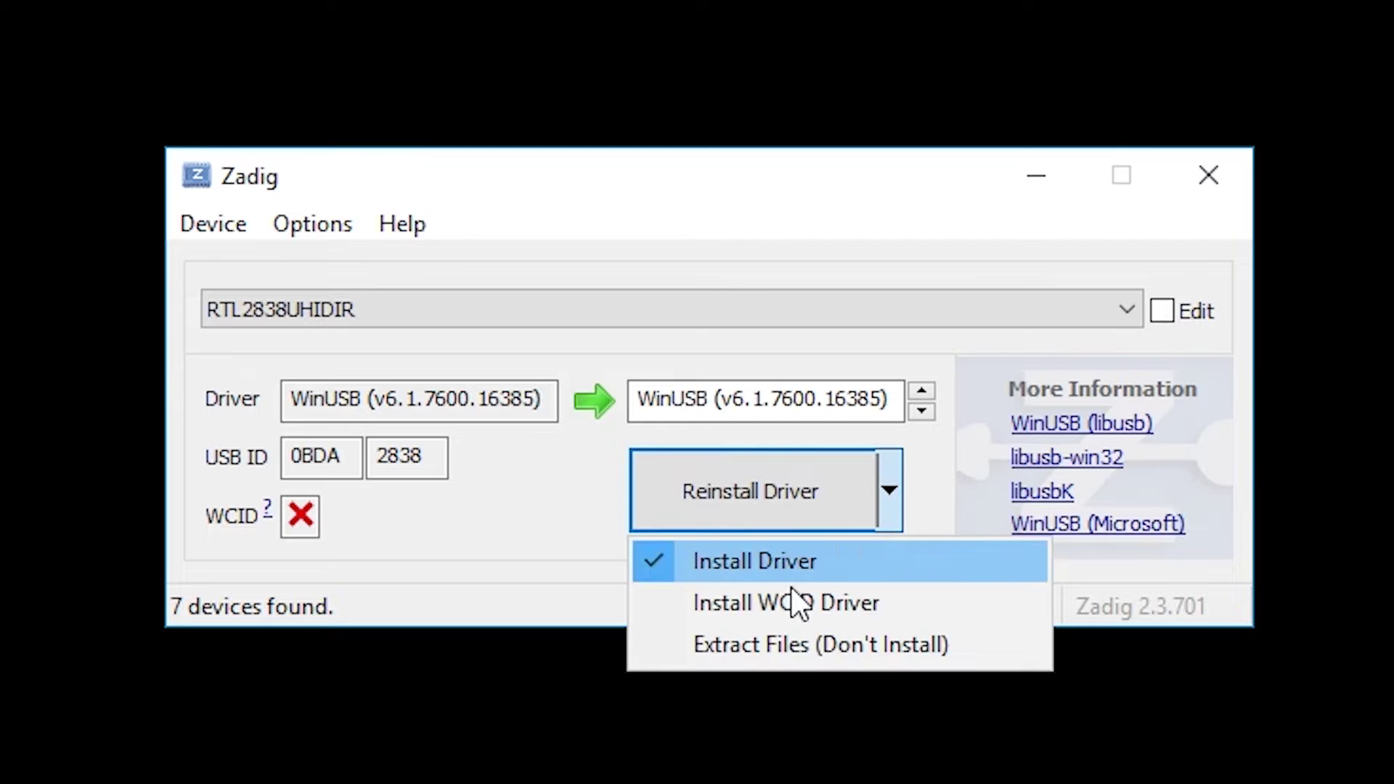
{"action": "left_click", "coordinate": [942, 461]}
{"action": "left_click", "coordinate": [729, 480]}
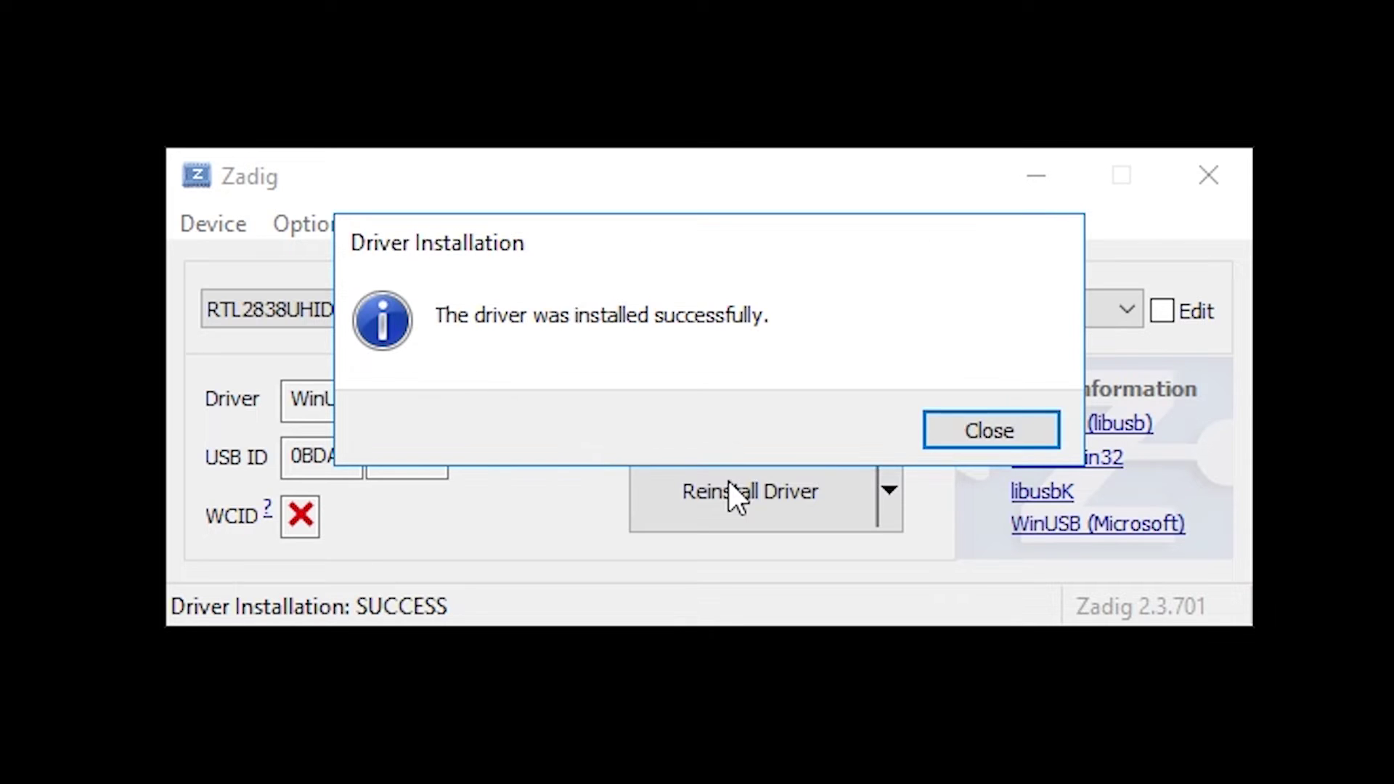
{"action": "left_click", "coordinate": [994, 433]}
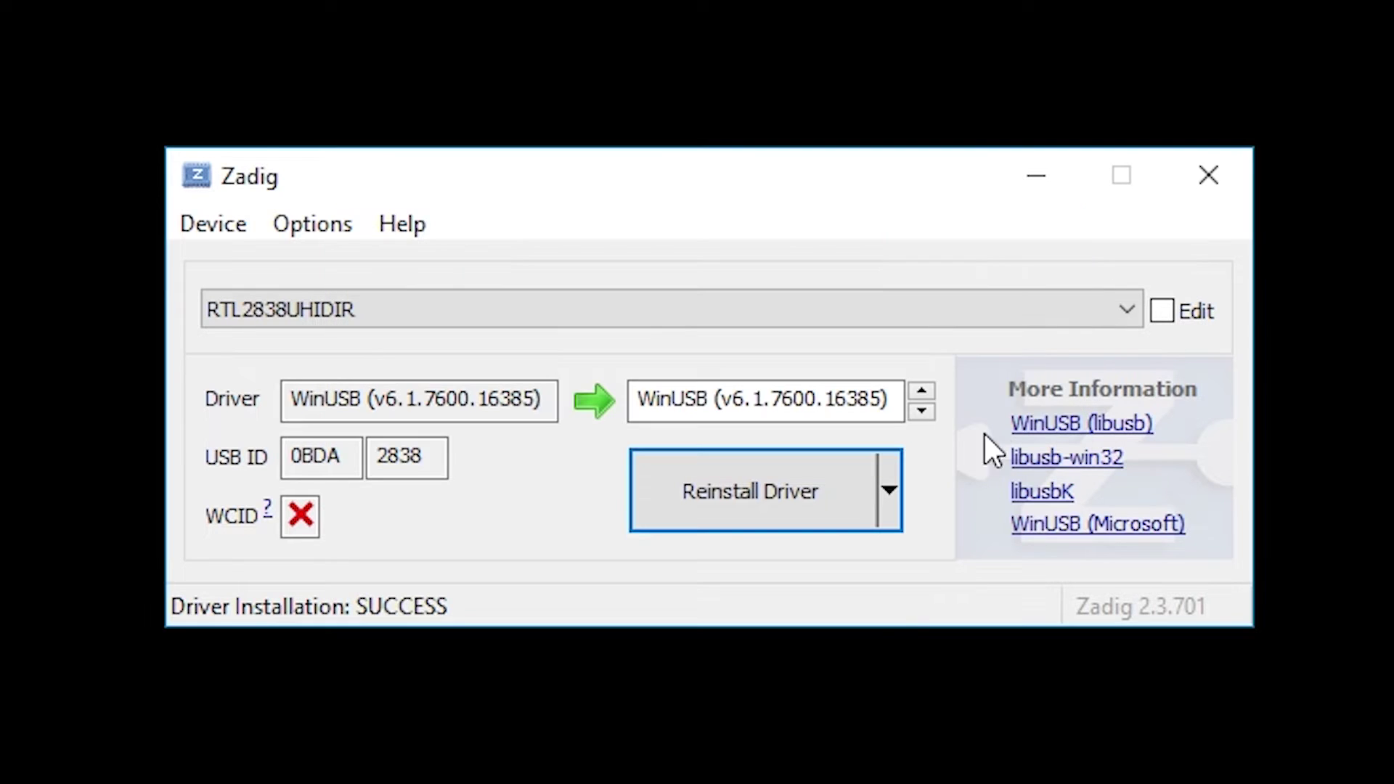
Step: Close Zadig and enable the -125,000,000 frequency shift in SDR#'s Radio panel
{"action": "left_click", "coordinate": [1209, 176]}
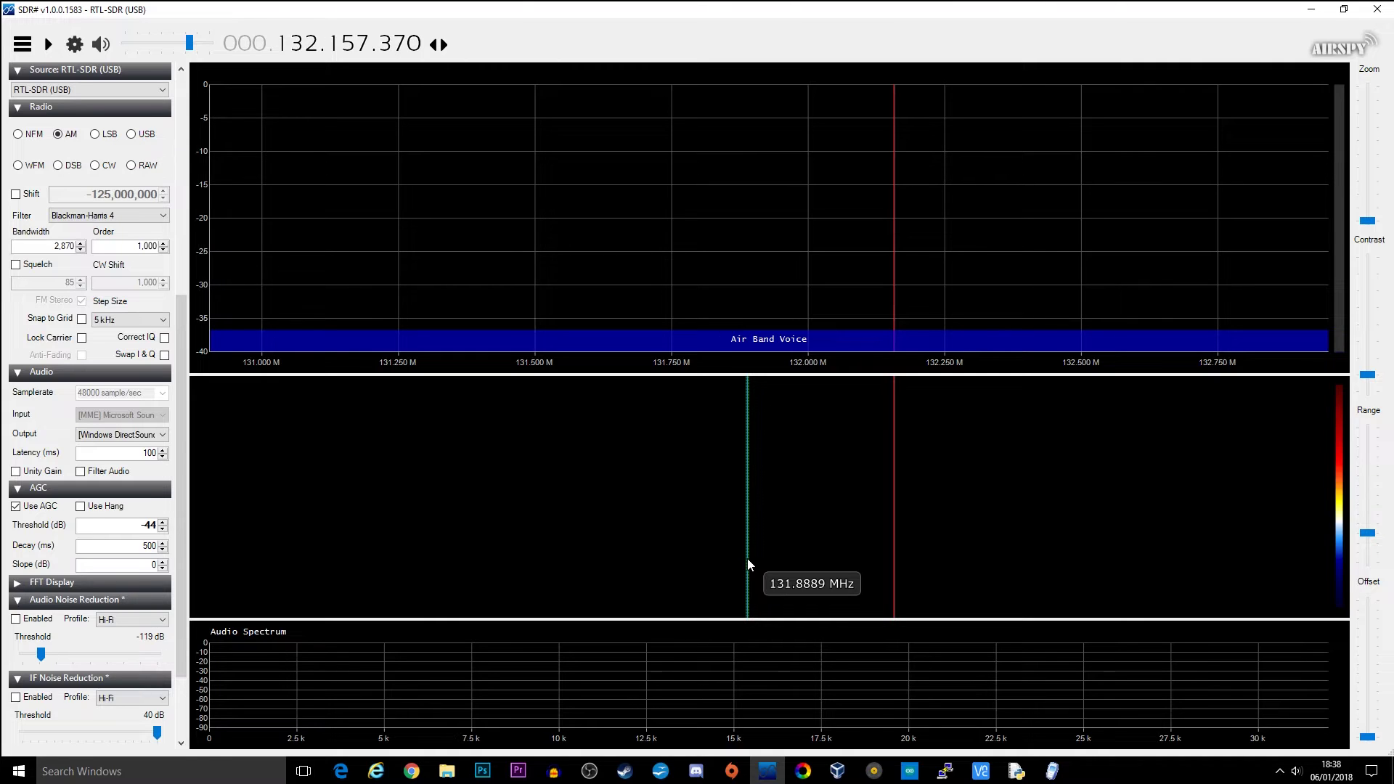
{"action": "left_click", "coordinate": [19, 110]}
{"action": "left_click", "coordinate": [18, 110]}
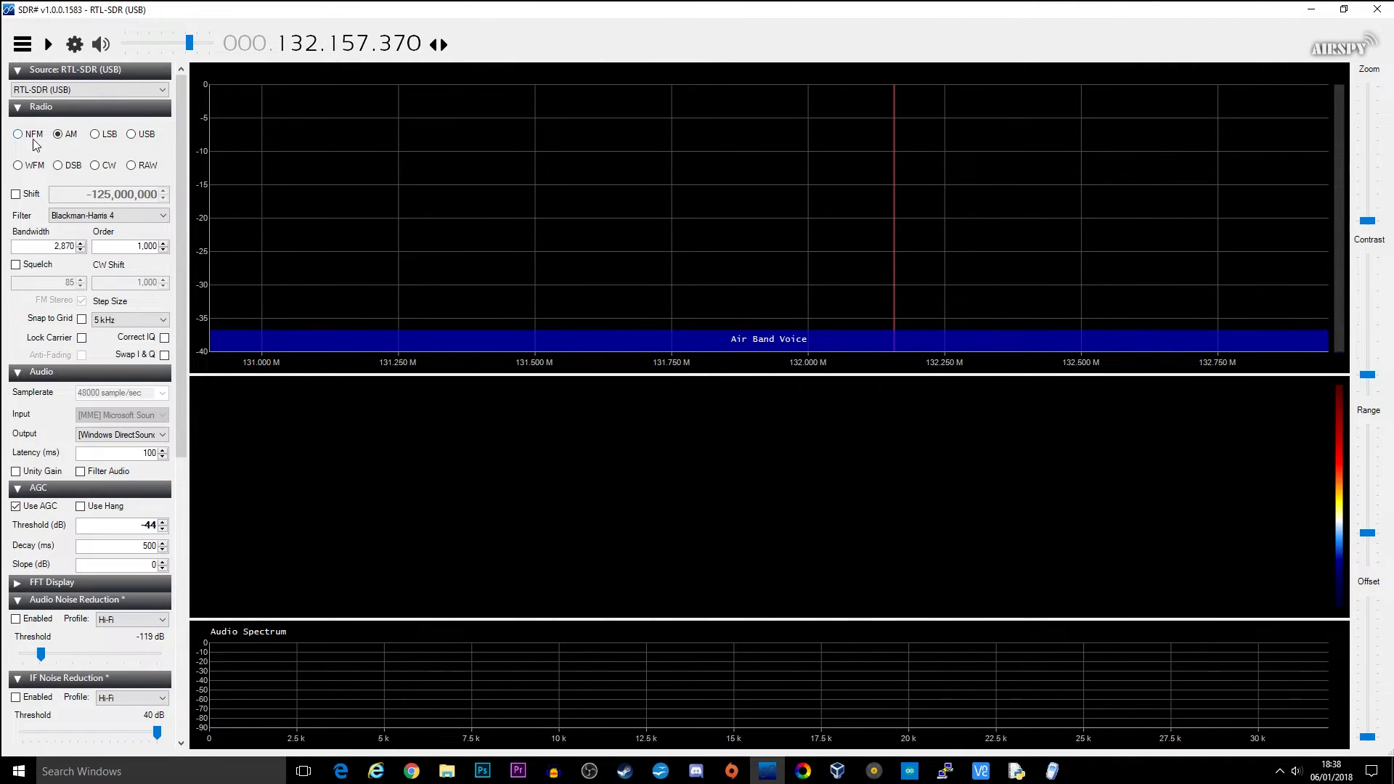
{"action": "left_click", "coordinate": [16, 194]}
{"action": "left_click_drag", "start_coordinate": [85, 195], "coordinate": [175, 198]}
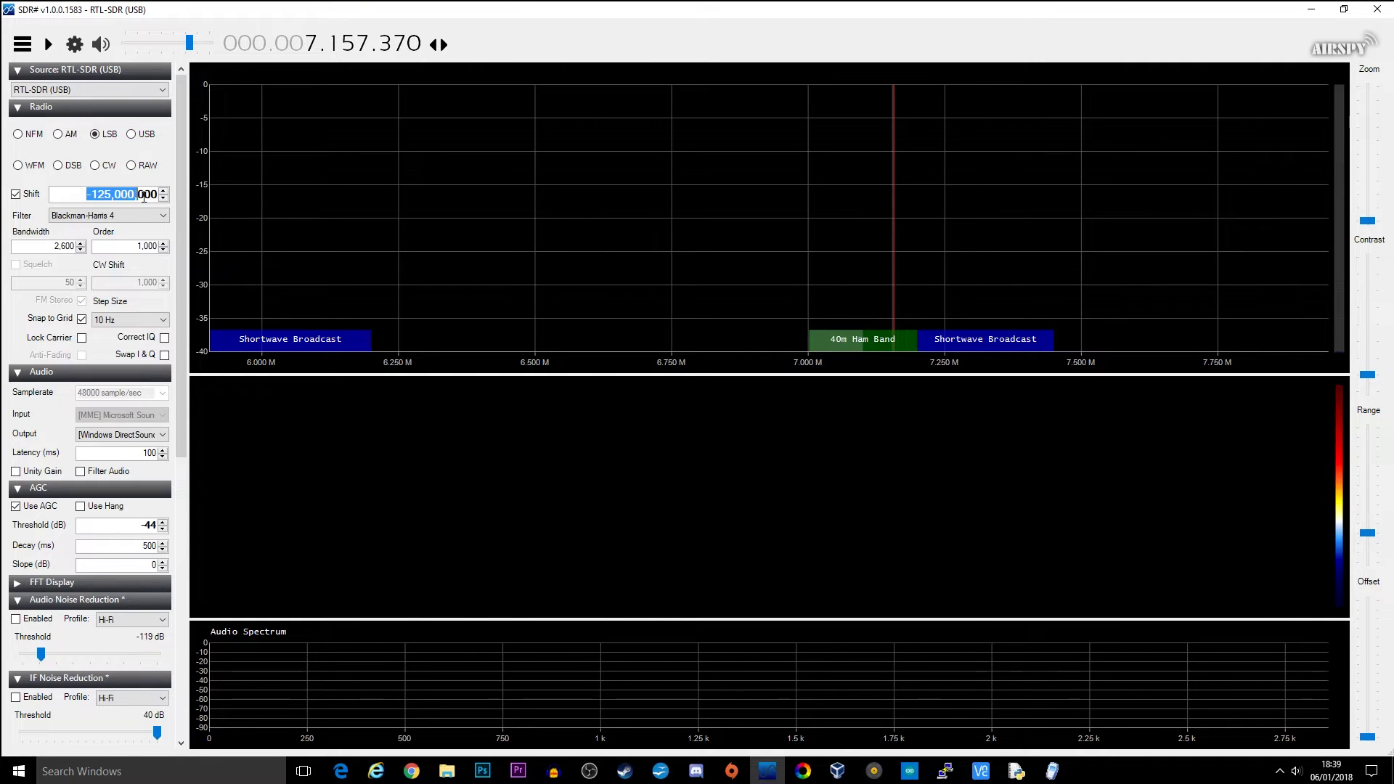
{"action": "key", "text": "Tab"}
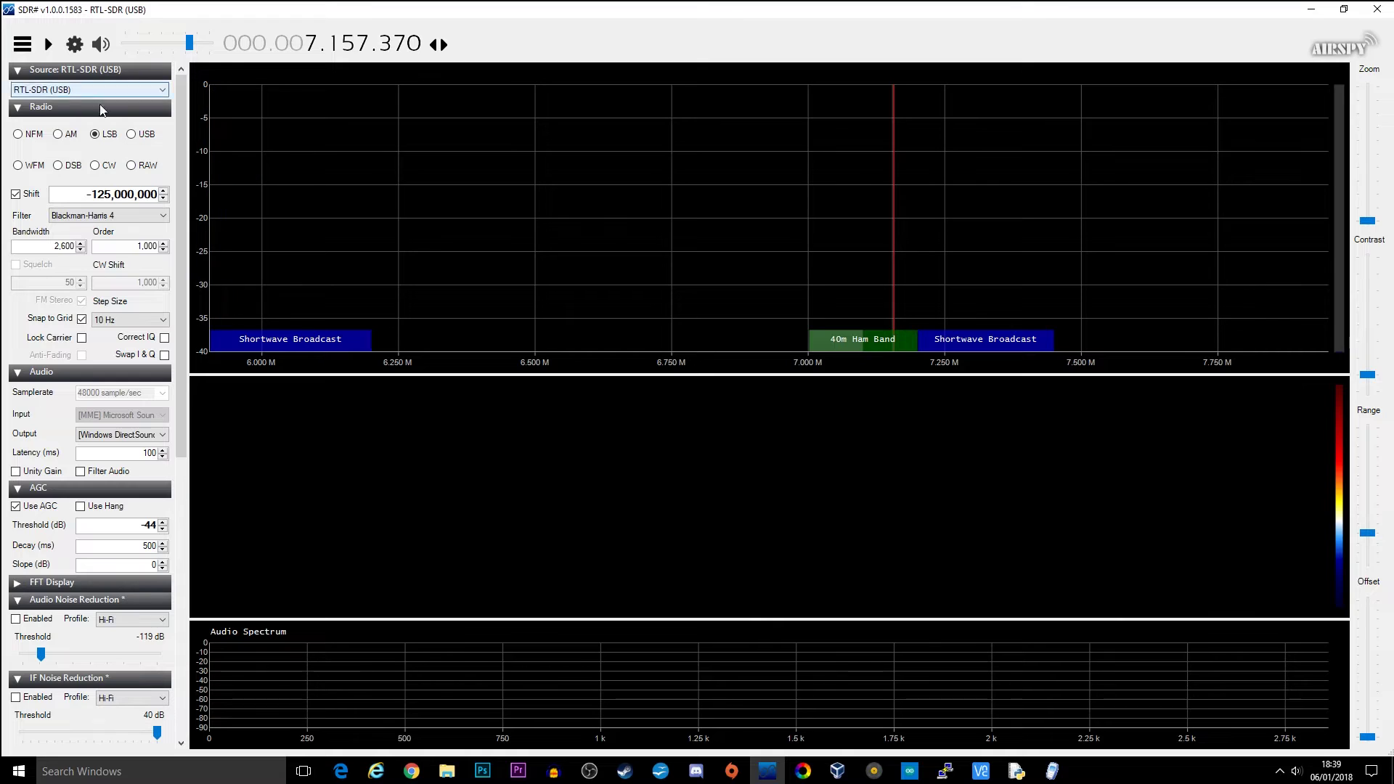
Step: Keep RTL-SDR (USB) as source with the Generic RTL2832U OEM device at 2.56 MSPS
{"action": "left_click", "coordinate": [161, 90]}
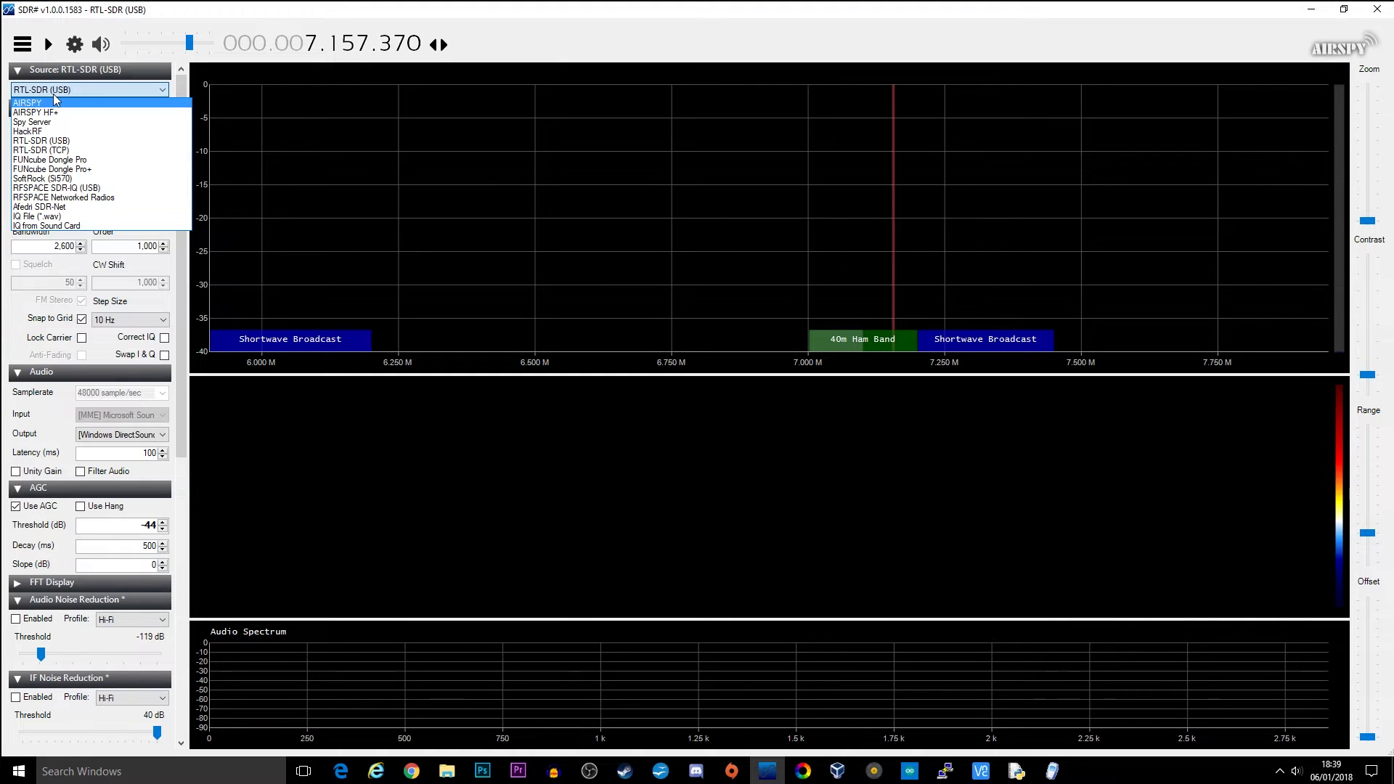
{"action": "left_click", "coordinate": [81, 140]}
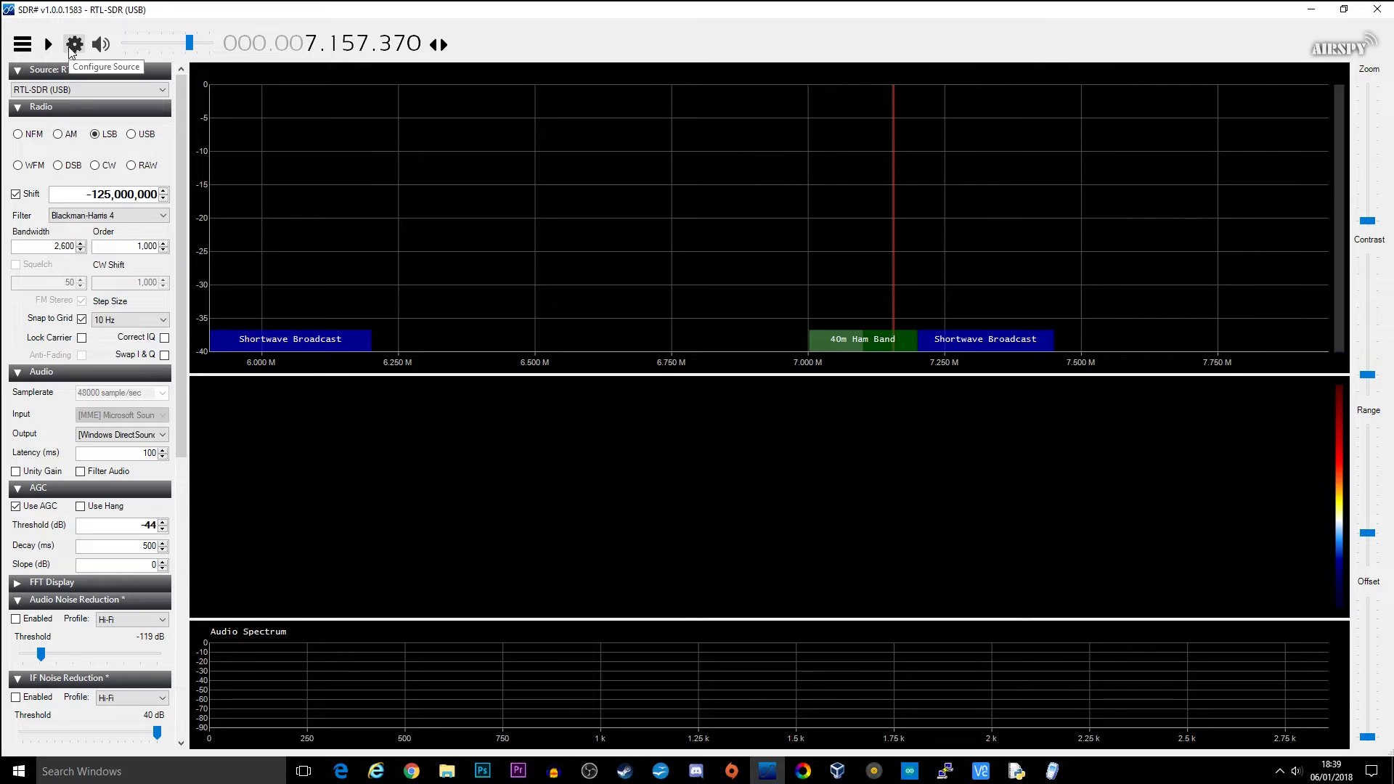
{"action": "left_click", "coordinate": [74, 45]}
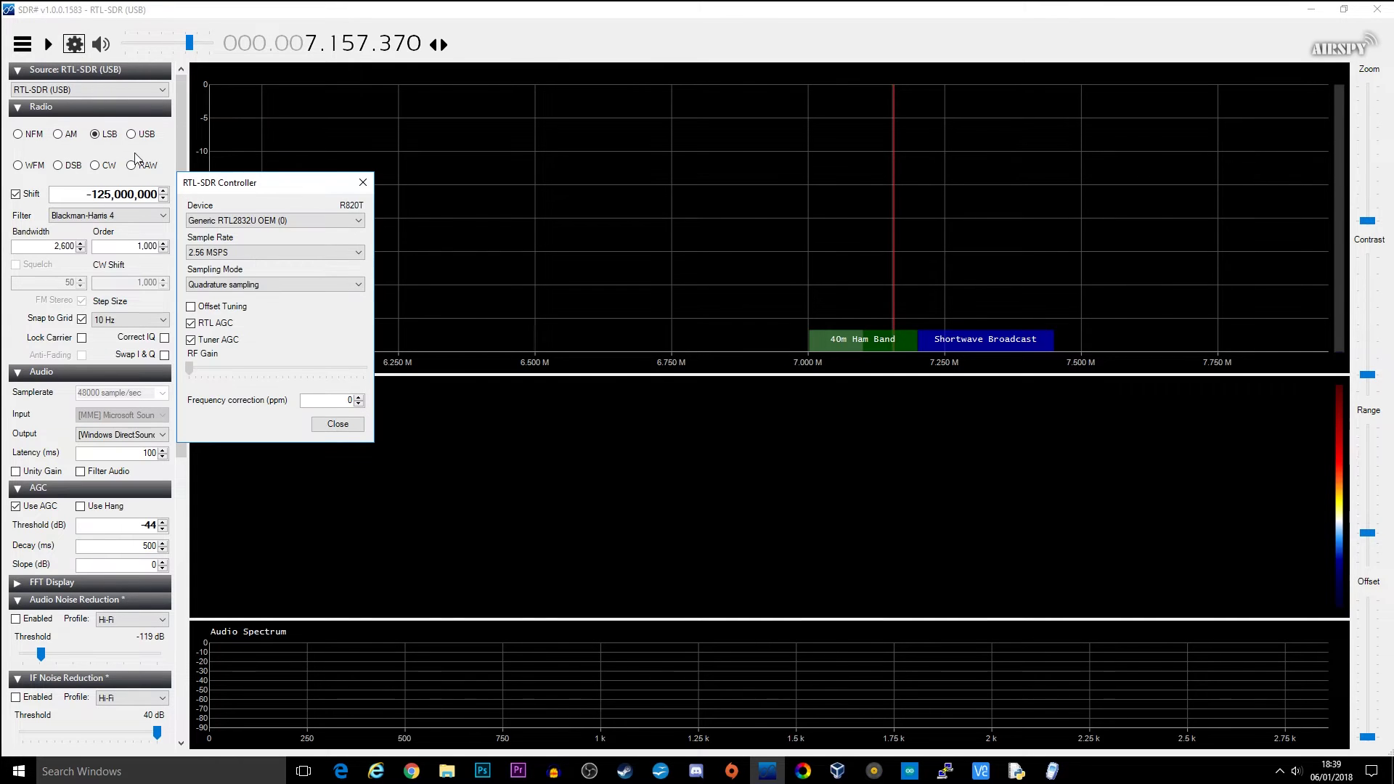
{"action": "left_click", "coordinate": [275, 221]}
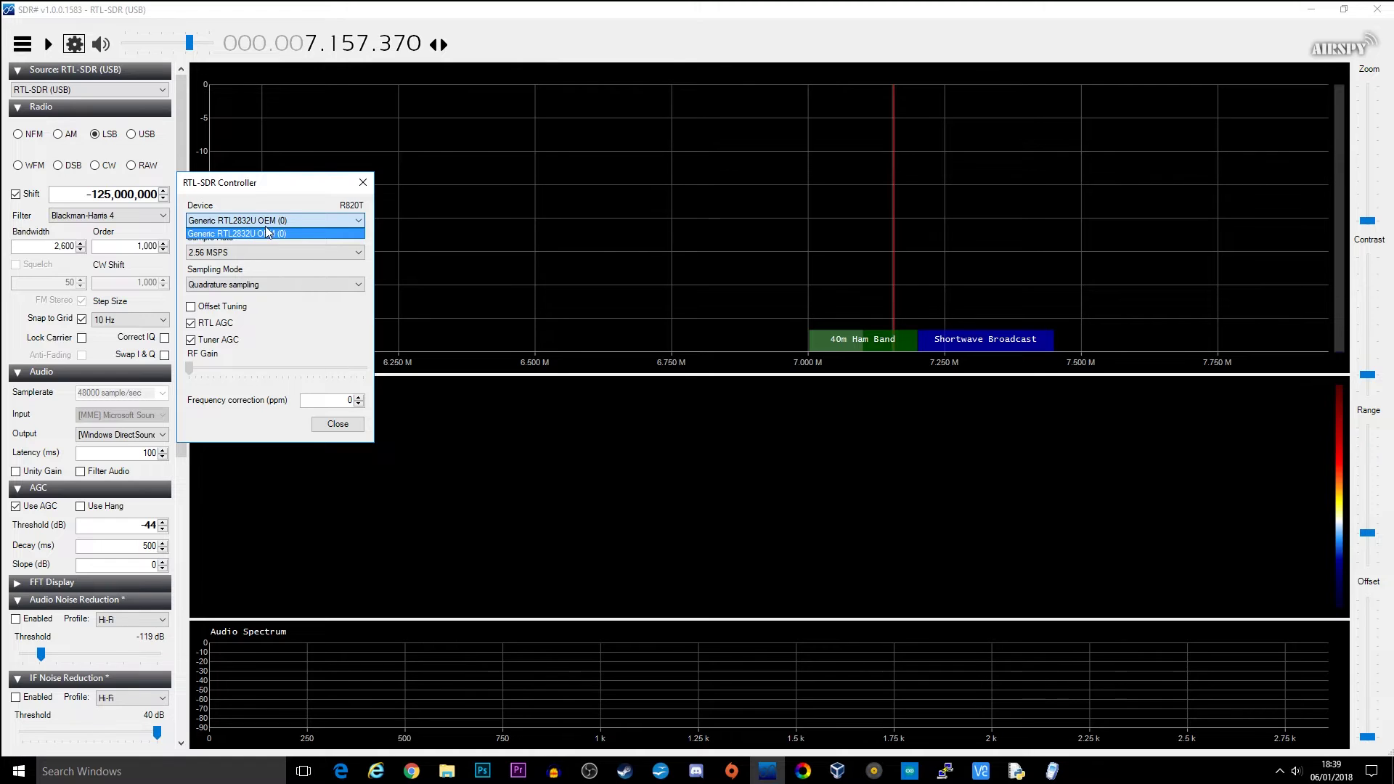
{"action": "left_click", "coordinate": [285, 233]}
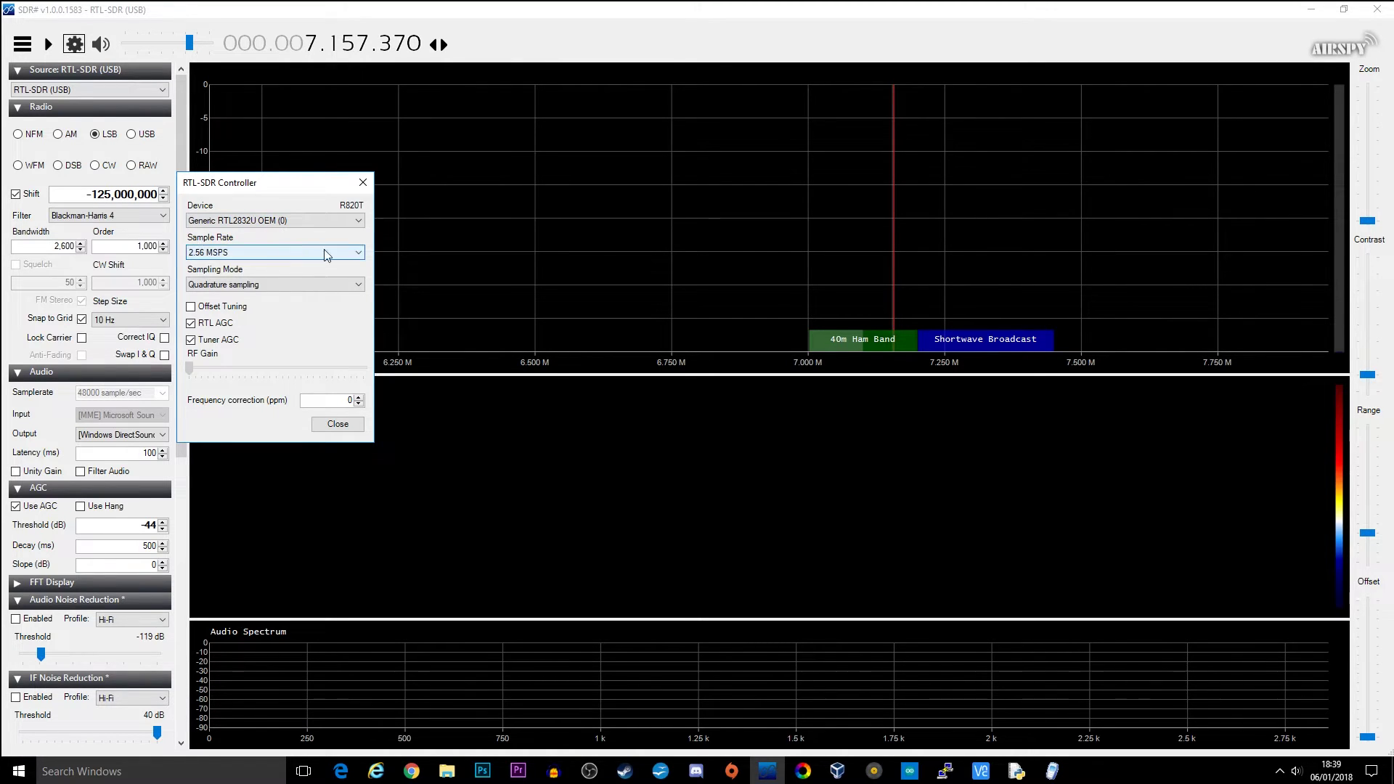
{"action": "left_click", "coordinate": [347, 253]}
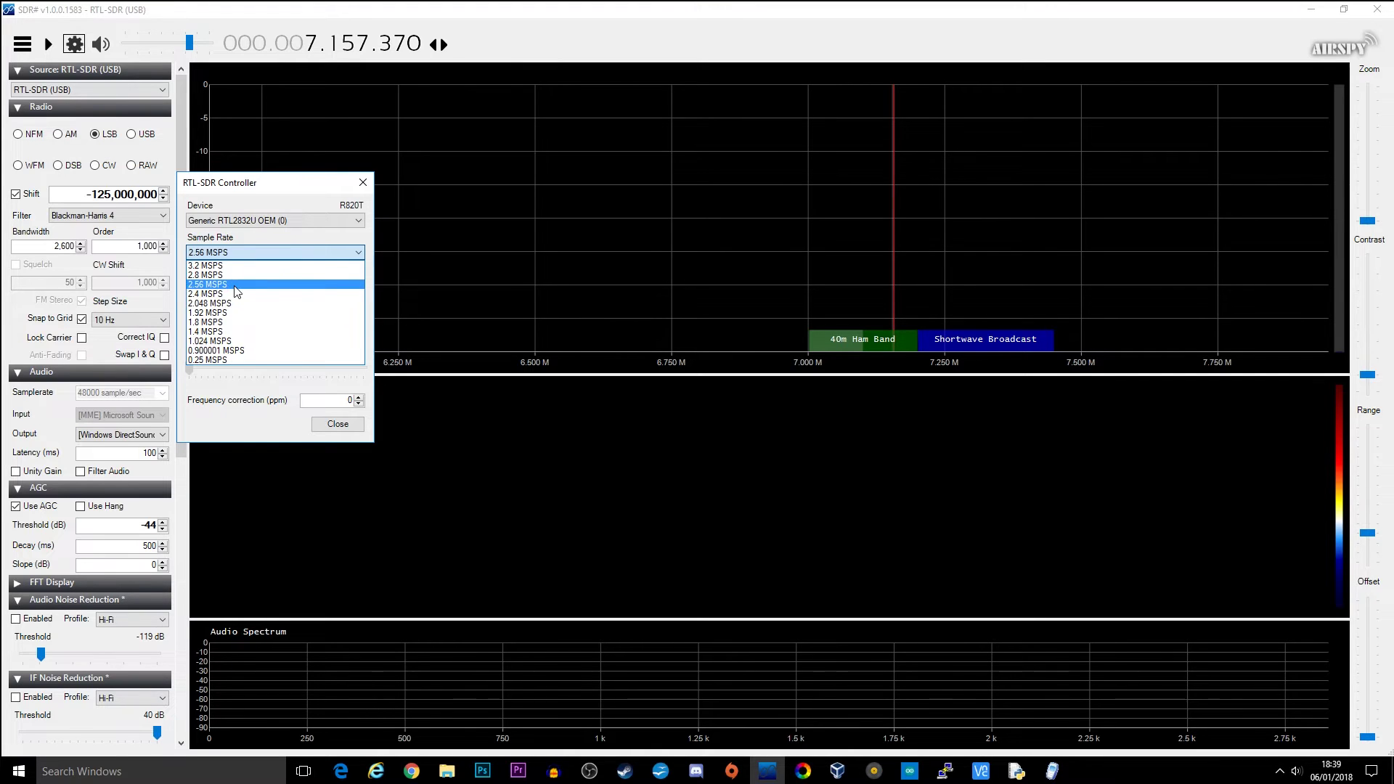
{"action": "left_click", "coordinate": [255, 254]}
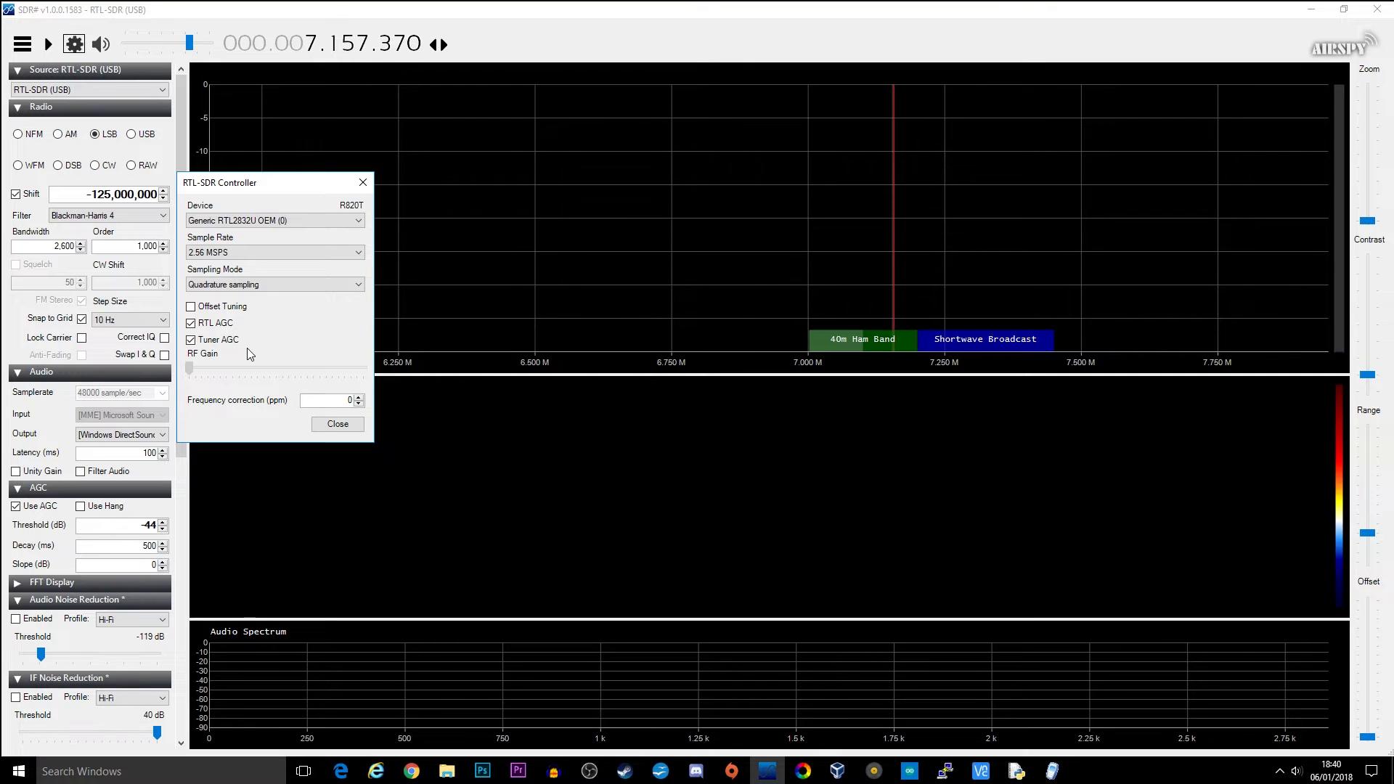
{"action": "left_click", "coordinate": [338, 423]}
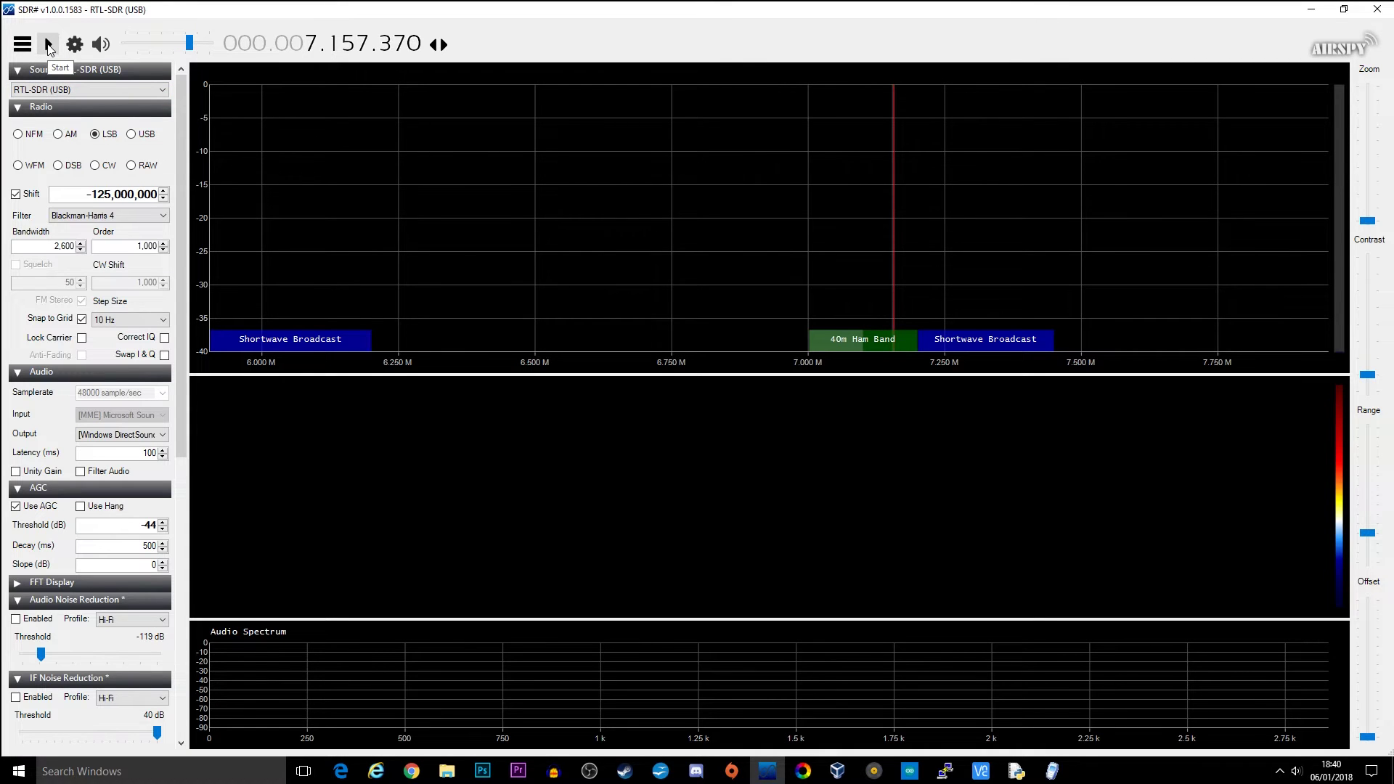
Step: Start receiving and tune to the signal near 14.170 MHz, zooming the spectrum in
{"action": "left_click", "coordinate": [47, 45]}
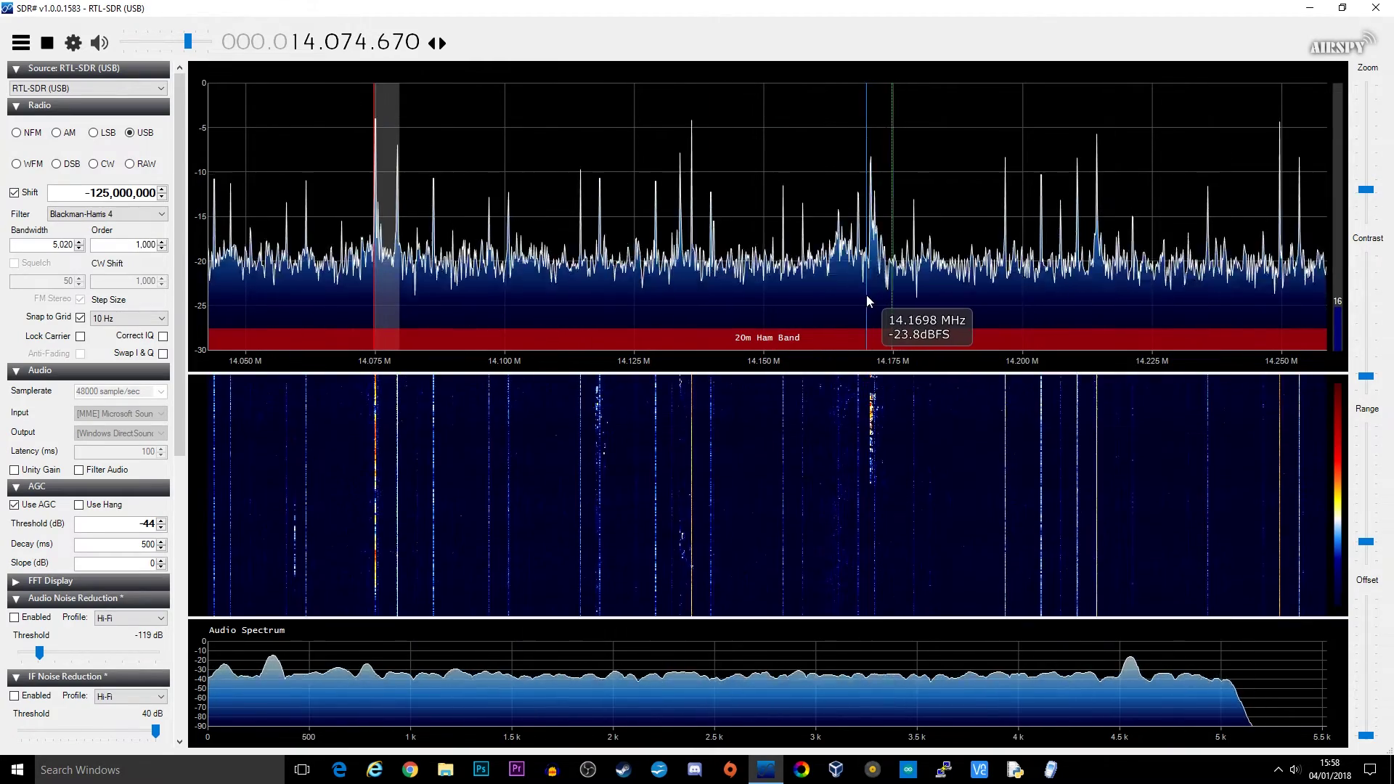
{"action": "left_click", "coordinate": [868, 300]}
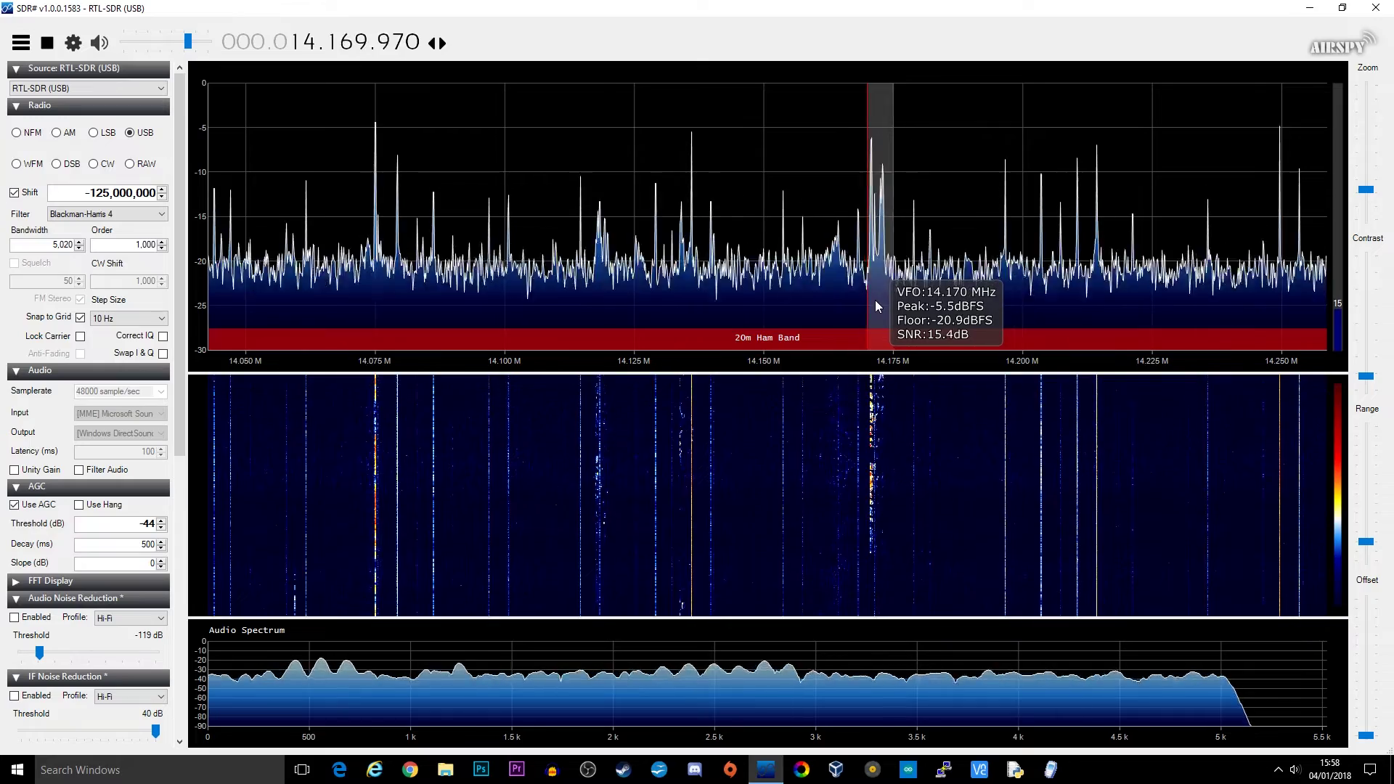
{"action": "left_click_drag", "start_coordinate": [873, 299], "coordinate": [877, 301]}
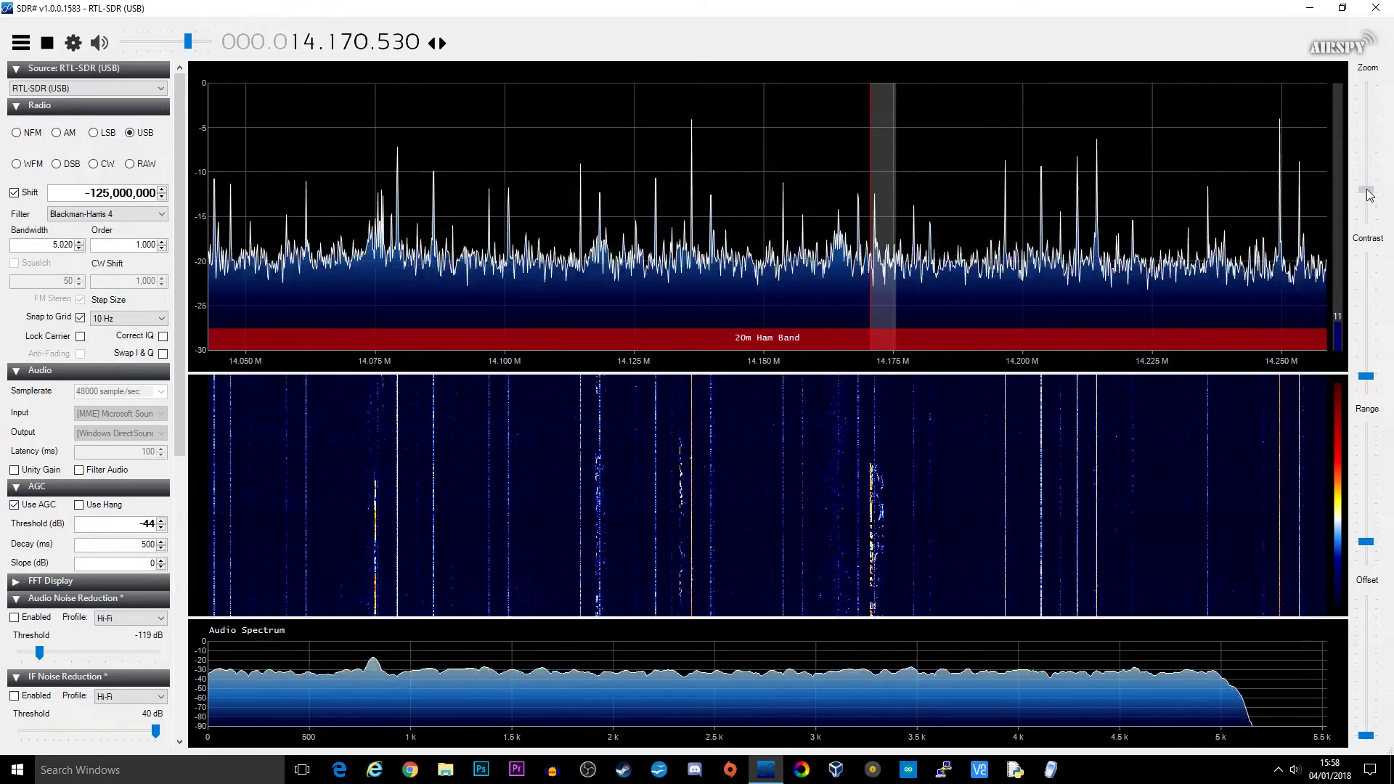
{"action": "mouse_move", "coordinate": [1367, 192]}
{"action": "left_mouse_down"}
{"action": "mouse_move", "coordinate": [1368, 205]}
{"action": "mouse_move", "coordinate": [1367, 173]}
{"action": "left_mouse_up"}
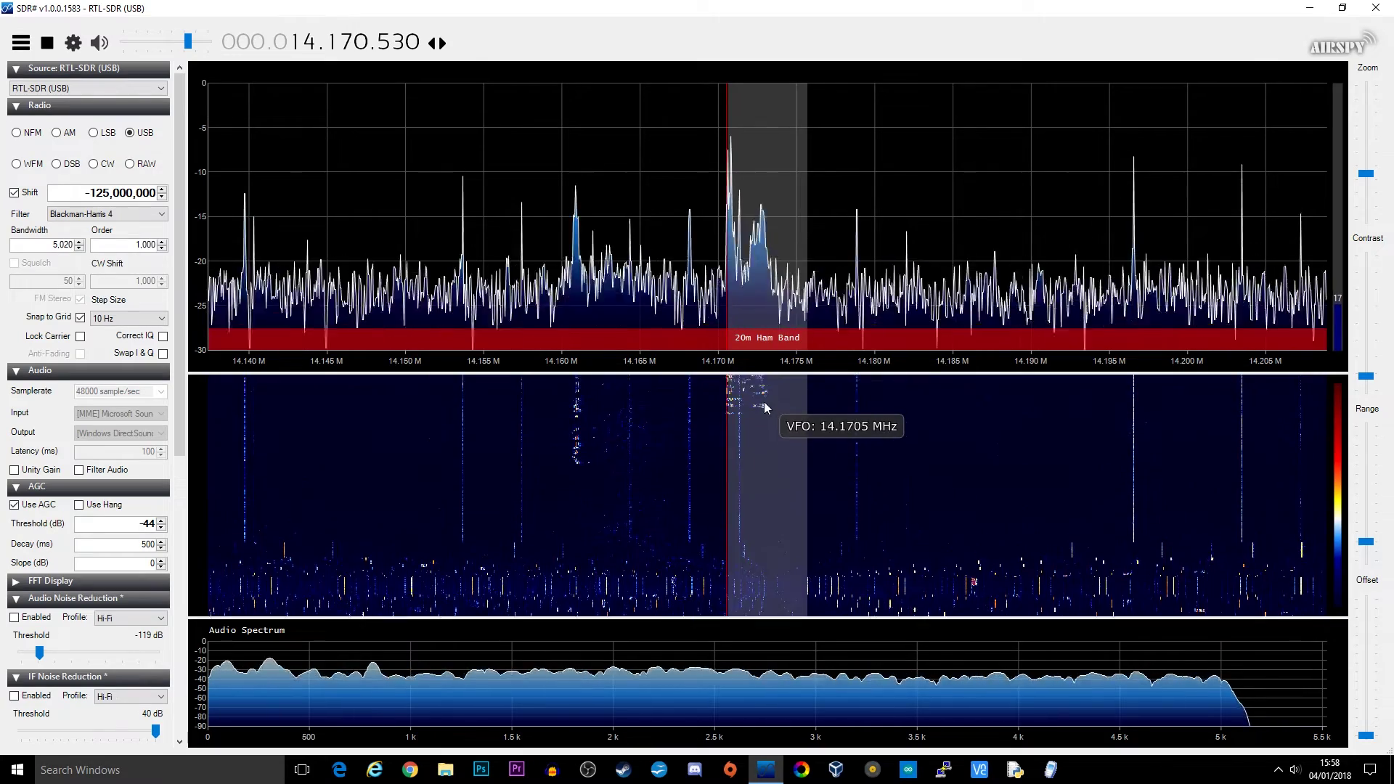
{"action": "scroll", "coordinate": [760, 402], "scroll_direction": "down", "scroll_amount": 20}
{"action": "scroll", "coordinate": [750, 405], "scroll_direction": "up", "scroll_amount": 20}
{"action": "scroll", "coordinate": [749, 407], "scroll_direction": "down", "scroll_amount": 4}
{"action": "scroll", "coordinate": [749, 406], "scroll_direction": "down", "scroll_amount": 10}
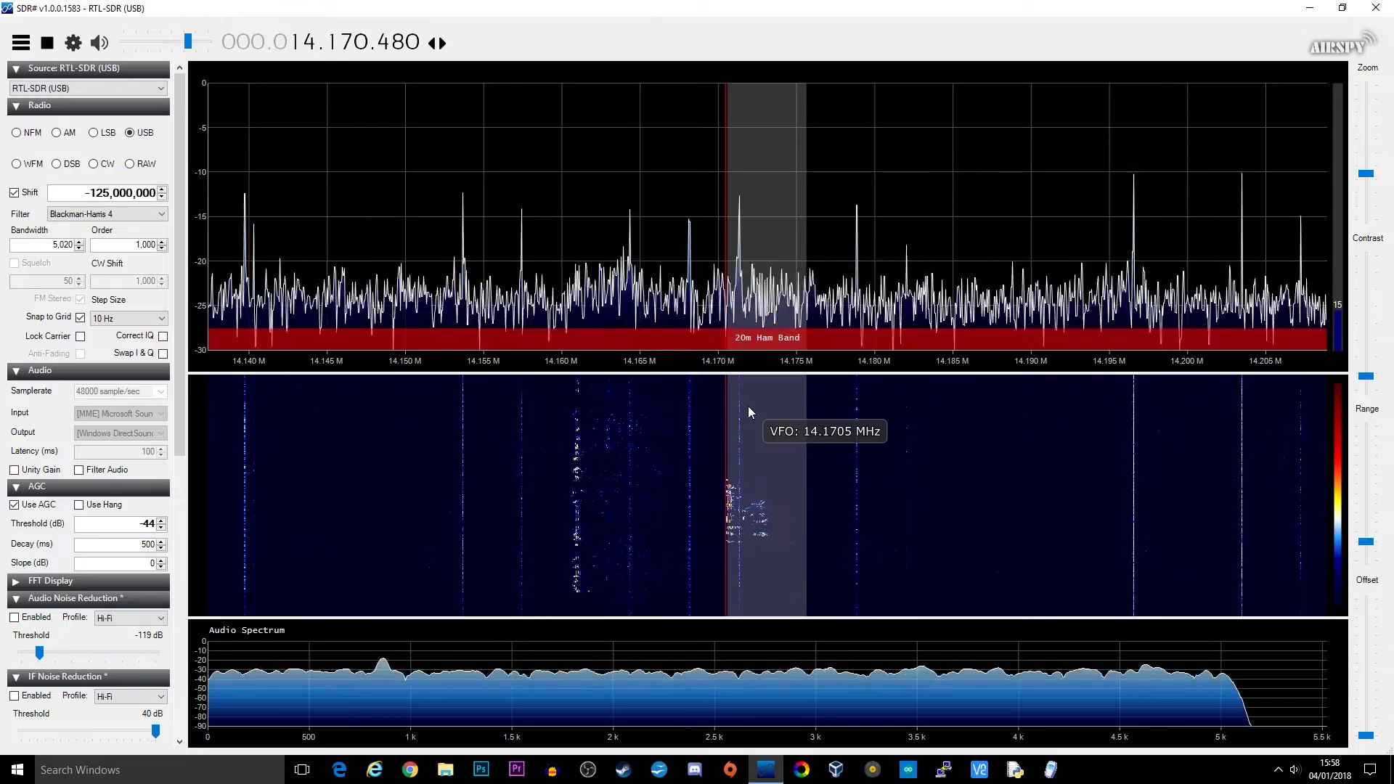
Step: Review the RTL-SDR device settings, then fine-tune the frequency
{"action": "left_click", "coordinate": [74, 44]}
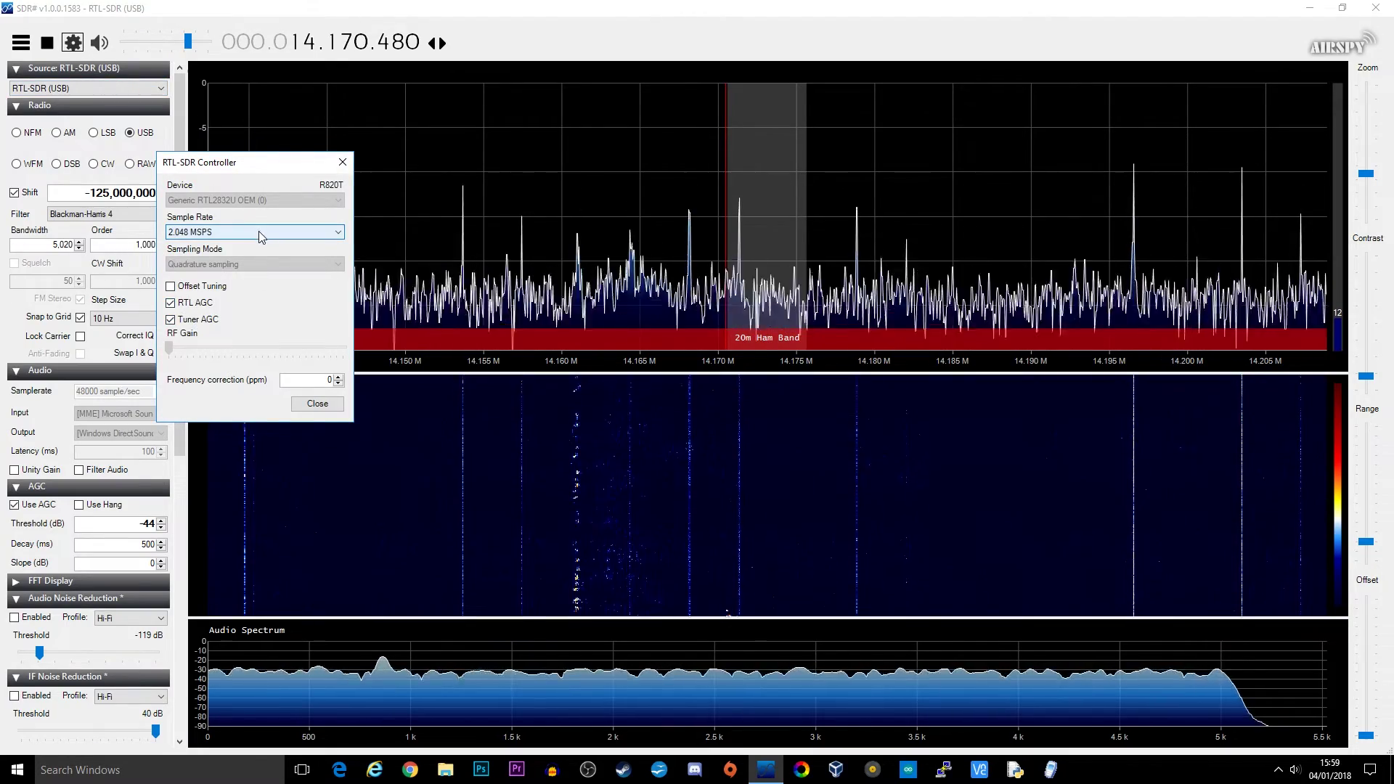
{"action": "left_click", "coordinate": [317, 404]}
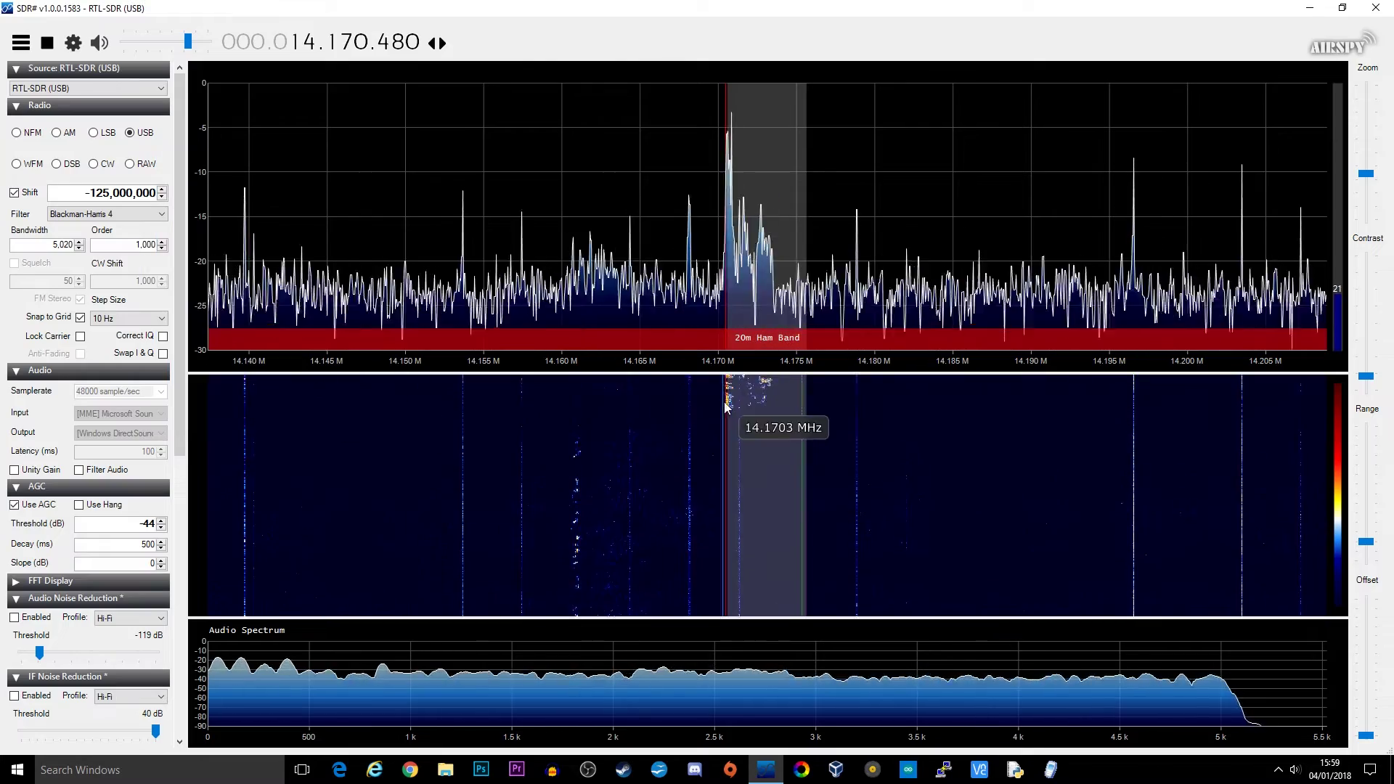
{"action": "scroll", "coordinate": [412, 45], "scroll_direction": "down", "scroll_amount": 5}
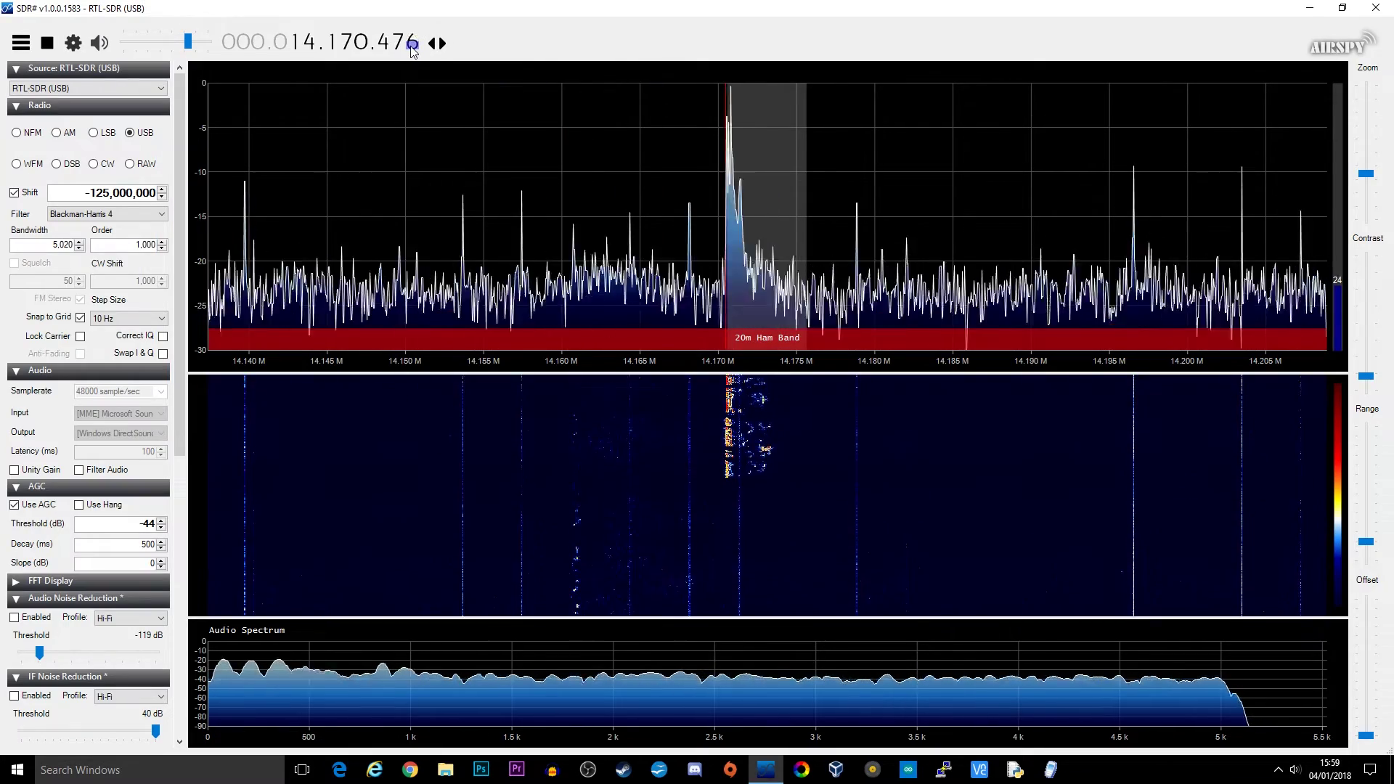
{"action": "scroll", "coordinate": [412, 45], "scroll_direction": "down", "scroll_amount": 1}
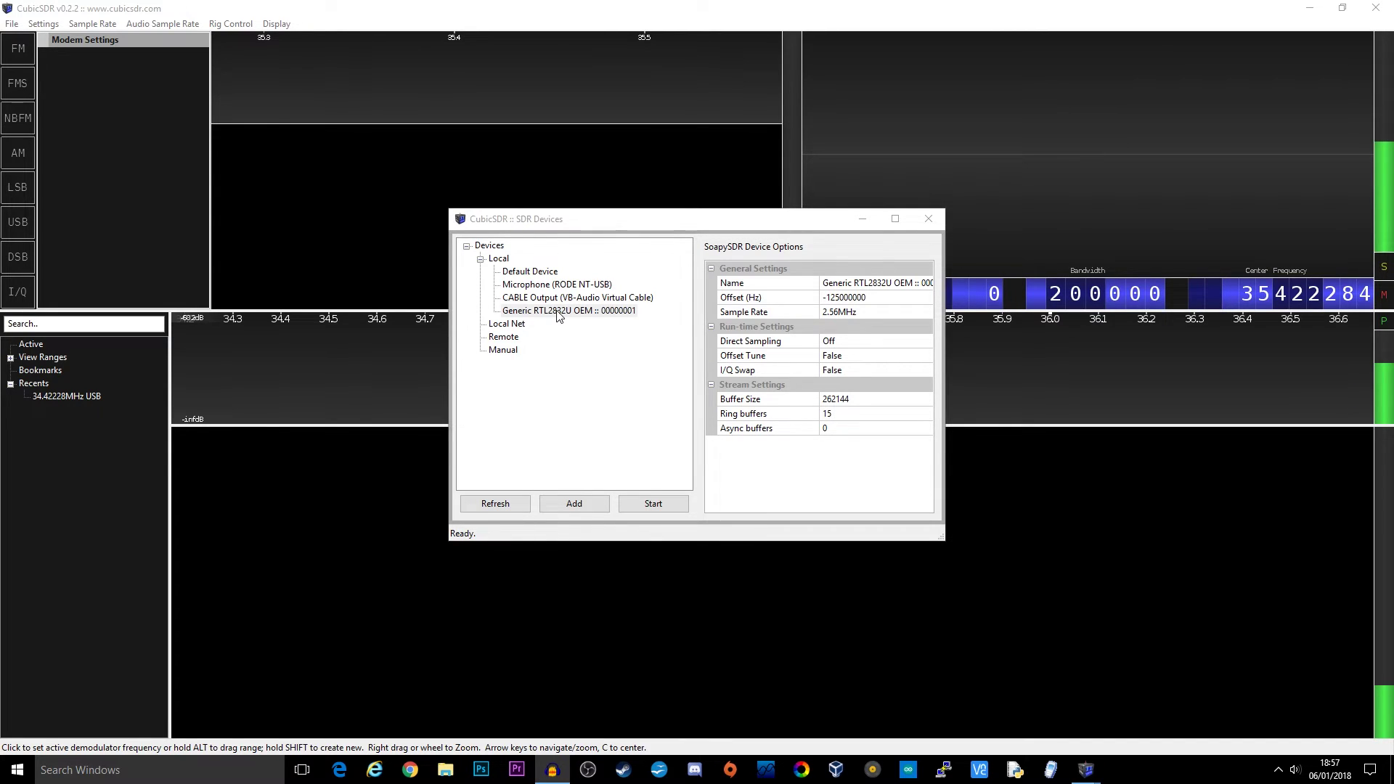
Step: Select the Generic RTL2832U OEM dongle under Local to show its SoapySDR options
{"action": "left_click", "coordinate": [558, 310]}
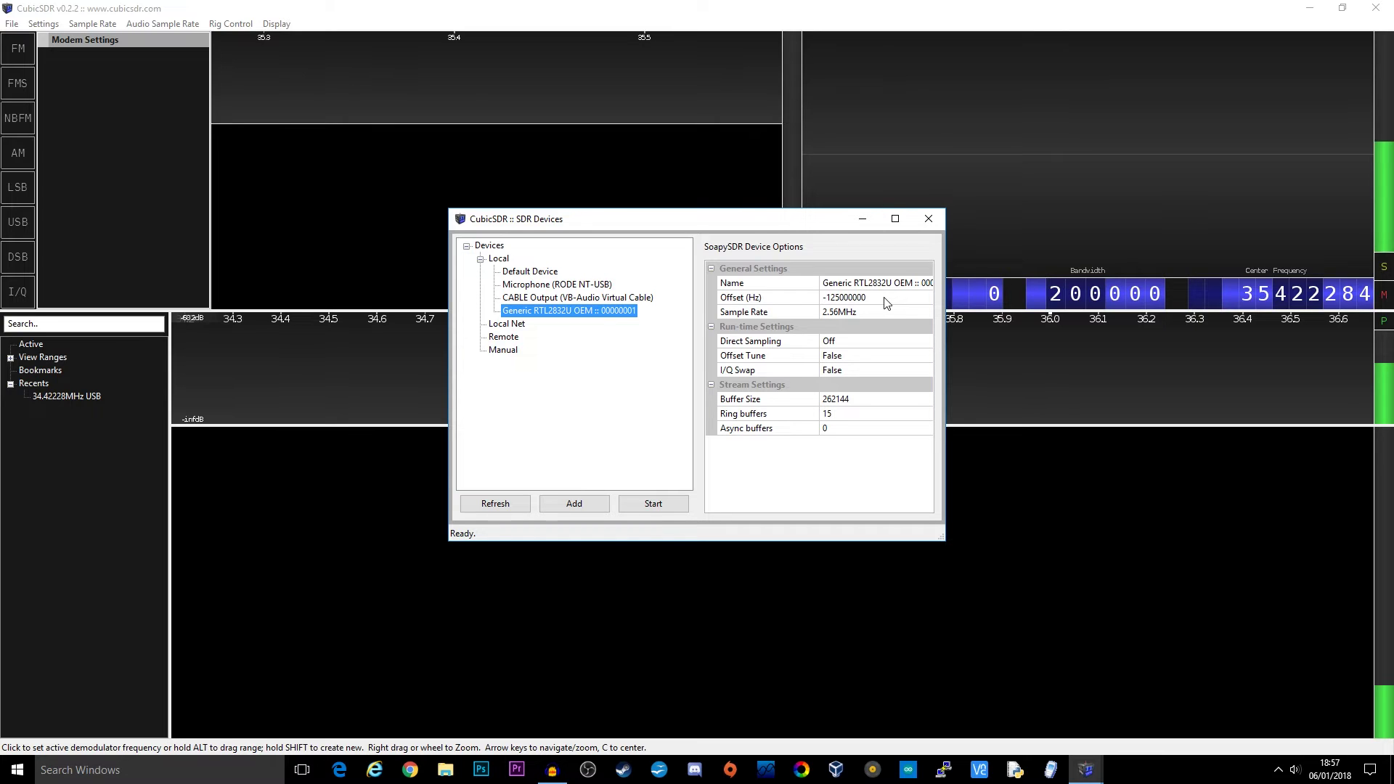
Step: Set the dongle's offset to -125000000 Hz and its sample rate to 2.56MHz
{"action": "left_click", "coordinate": [837, 299]}
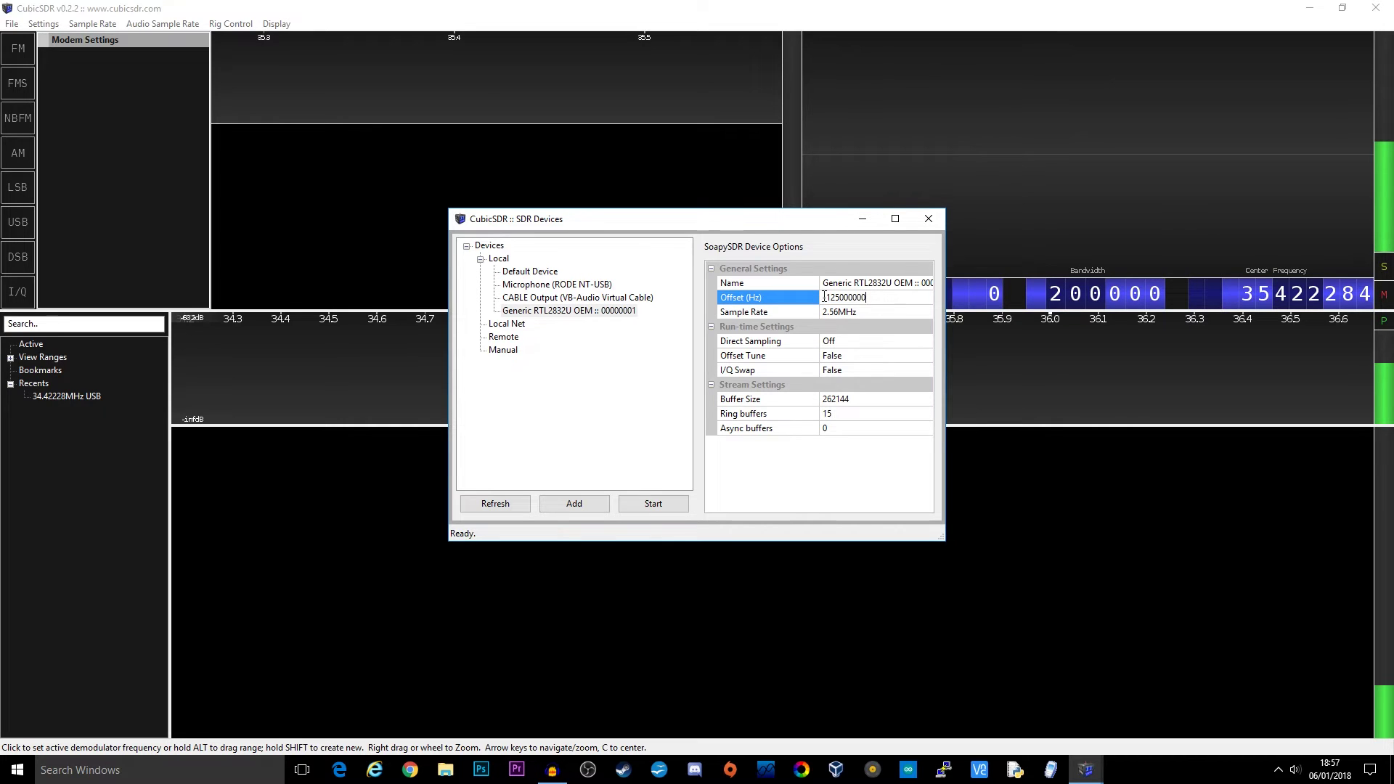
{"action": "left_click", "coordinate": [869, 313]}
{"action": "left_click", "coordinate": [925, 313]}
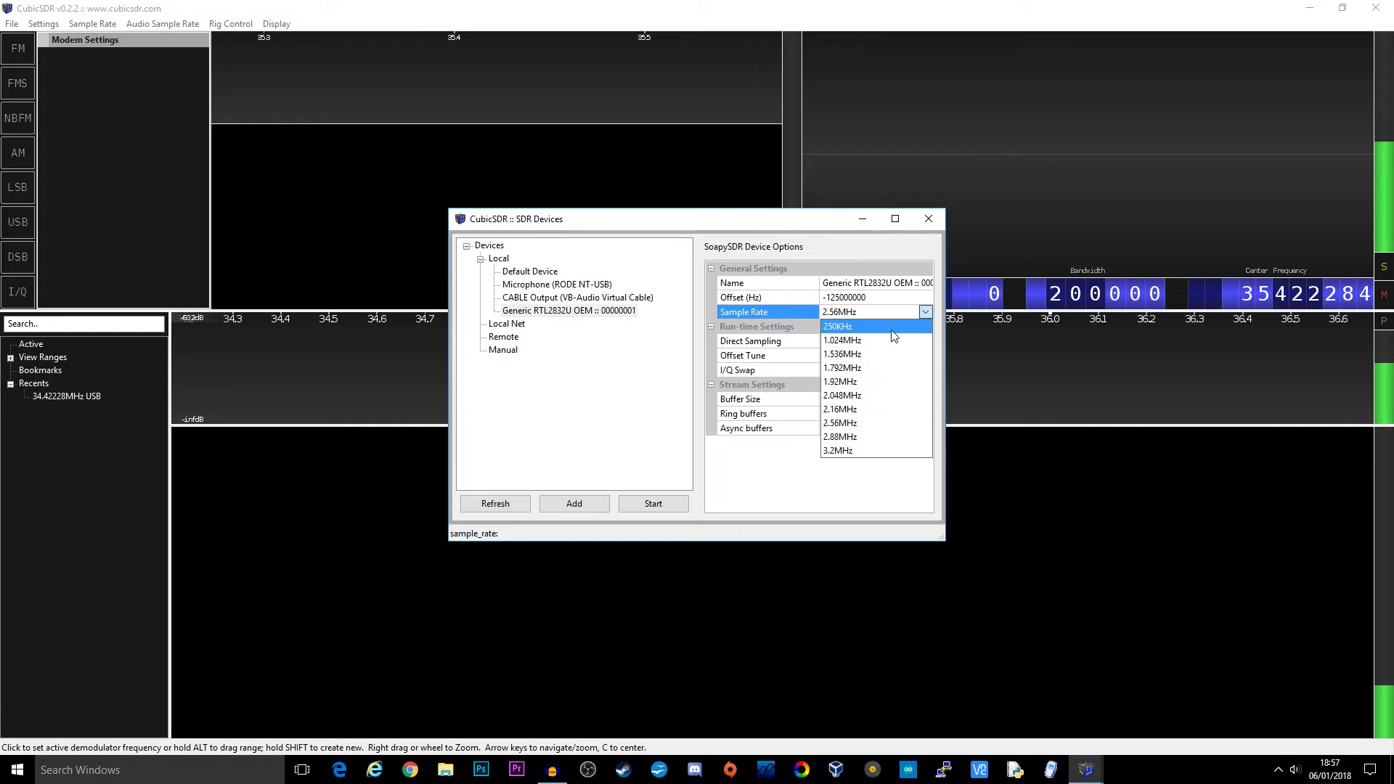
{"action": "left_click", "coordinate": [857, 423]}
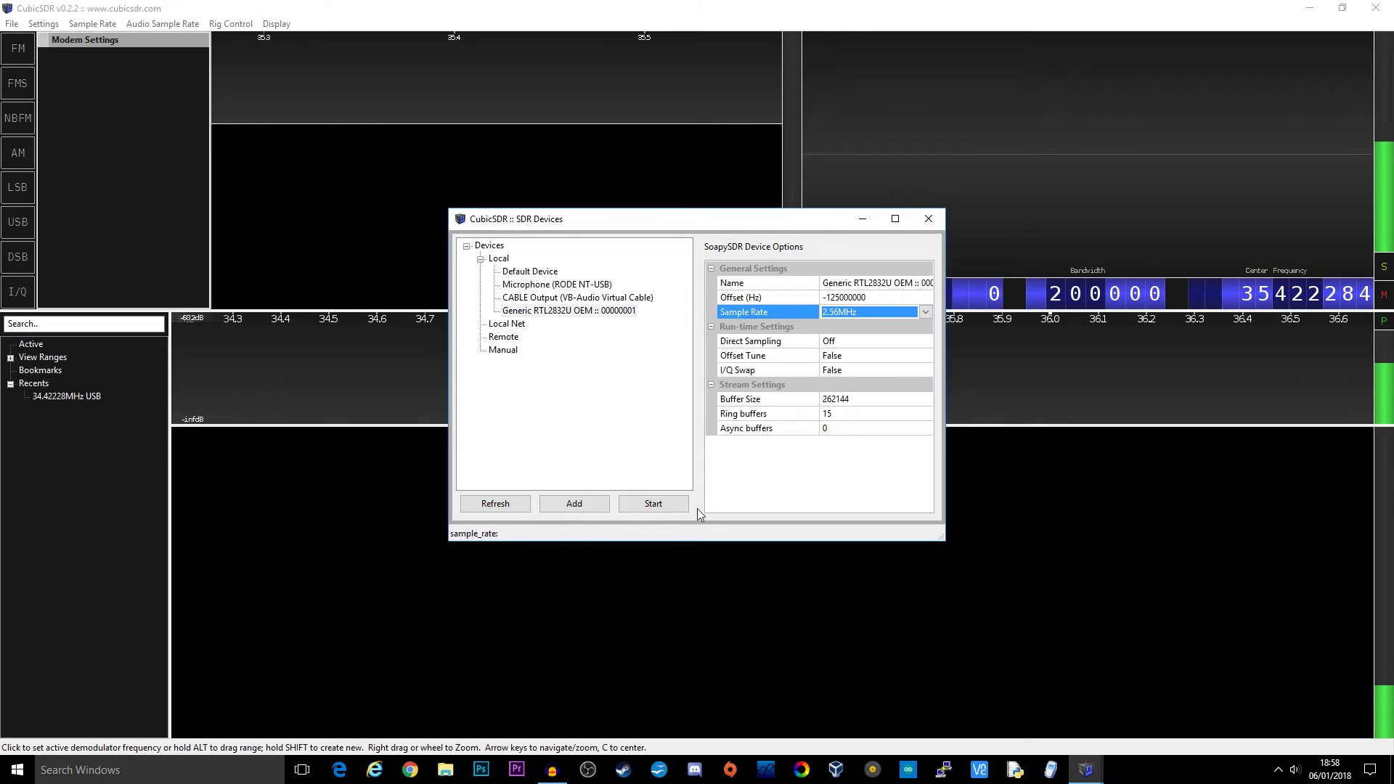
Step: Start receiving and place an AM demodulator on the signal near 5.99 MHz
{"action": "left_click", "coordinate": [662, 508]}
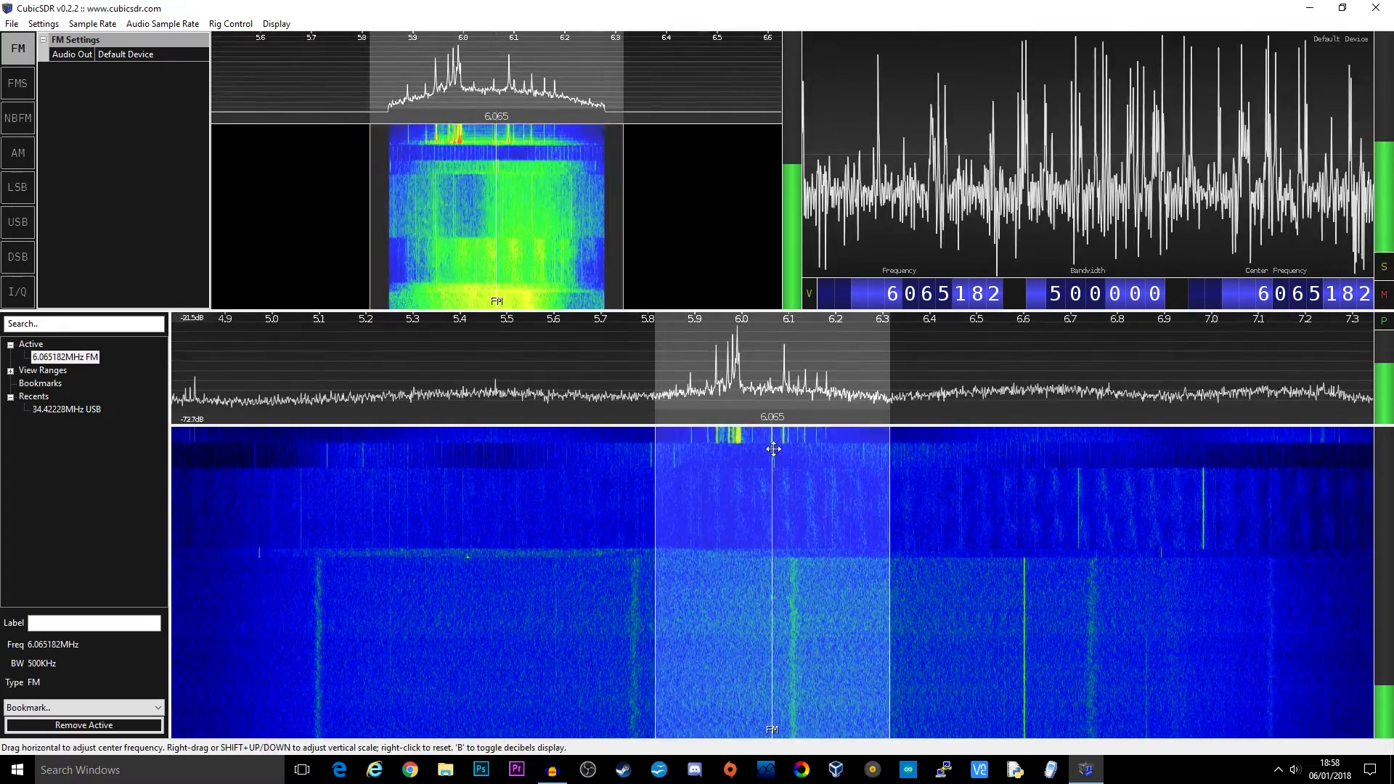
{"action": "left_click_drag", "start_coordinate": [727, 488], "coordinate": [693, 488]}
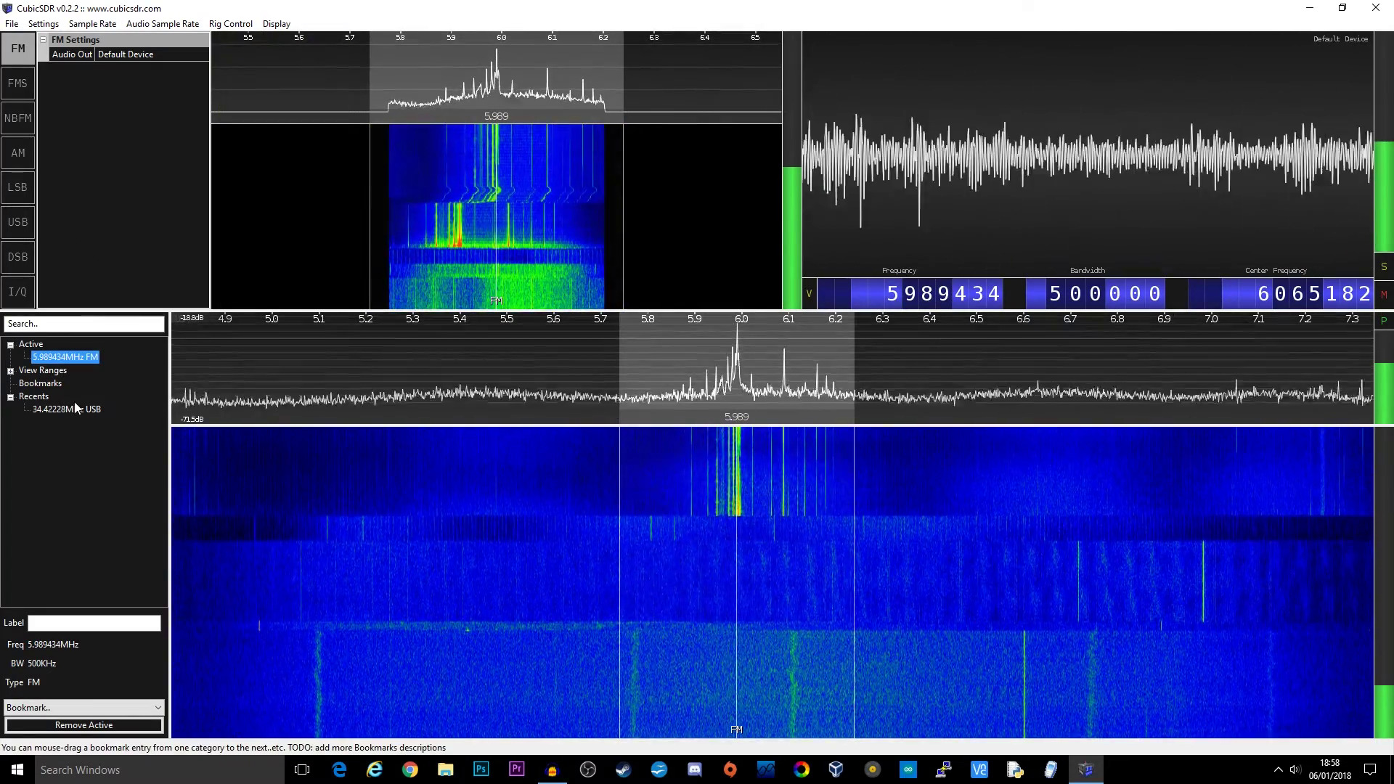
{"action": "left_click", "coordinate": [22, 152]}
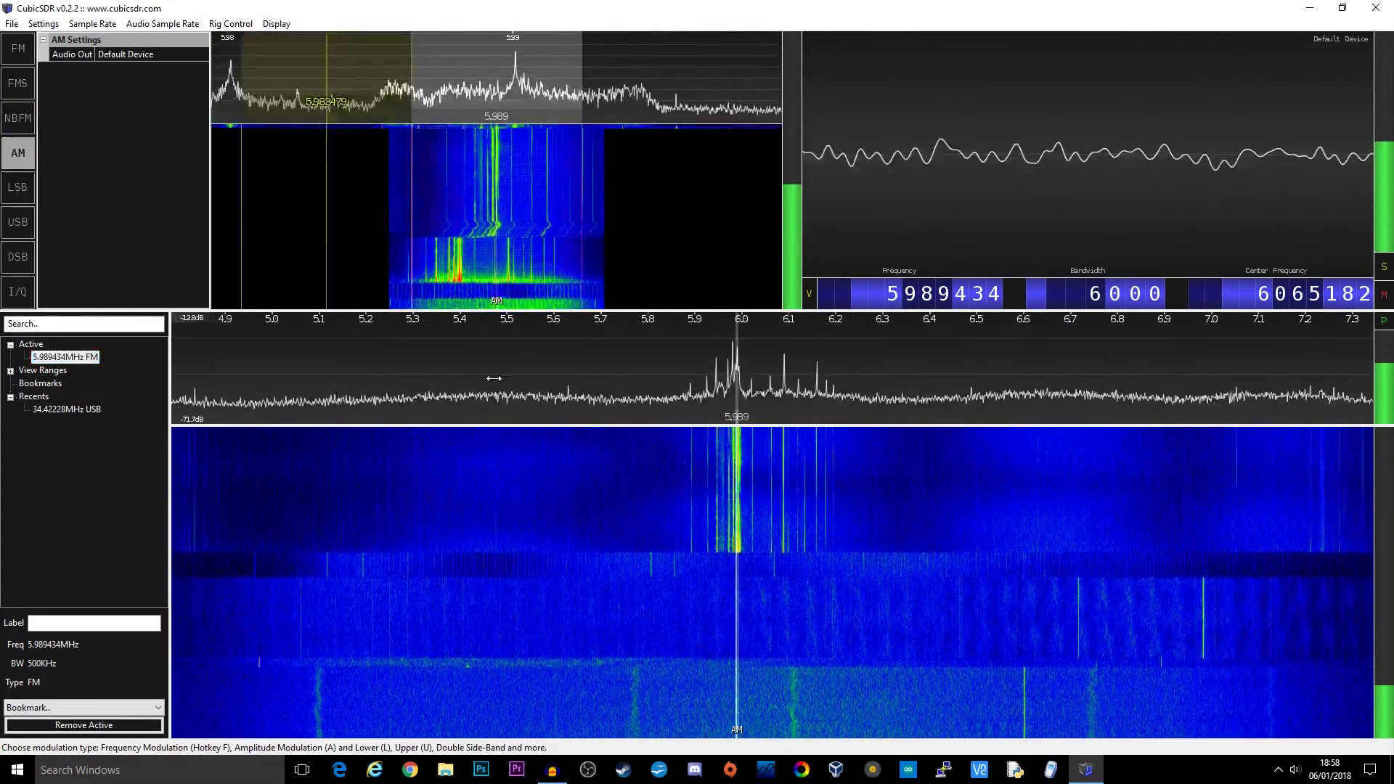
Step: Zoom in and tune stations at 5.945, 5.970, 5.980 and 5.990 MHz, then mute speakers
{"action": "scroll", "coordinate": [770, 385], "scroll_direction": "up", "scroll_amount": 3}
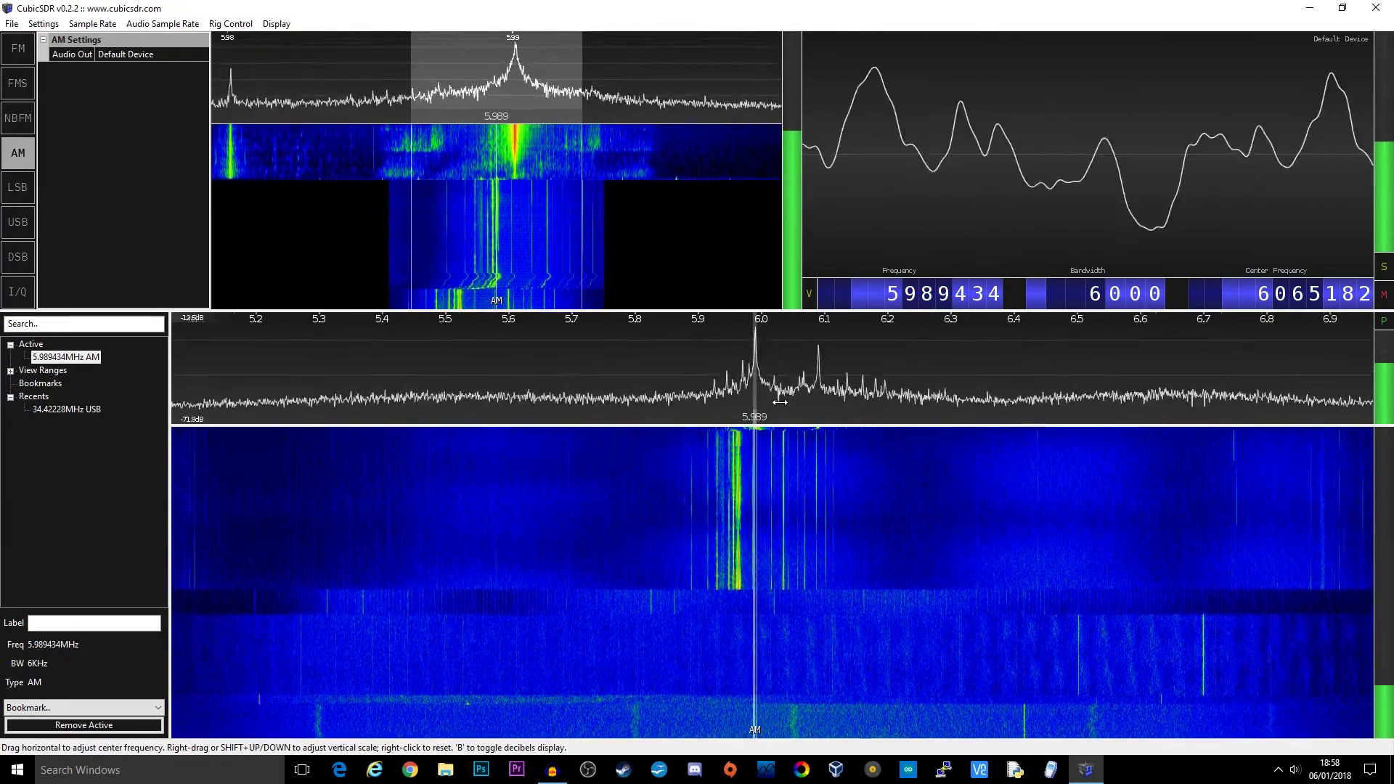
{"action": "scroll", "coordinate": [779, 401], "scroll_direction": "up", "scroll_amount": 3}
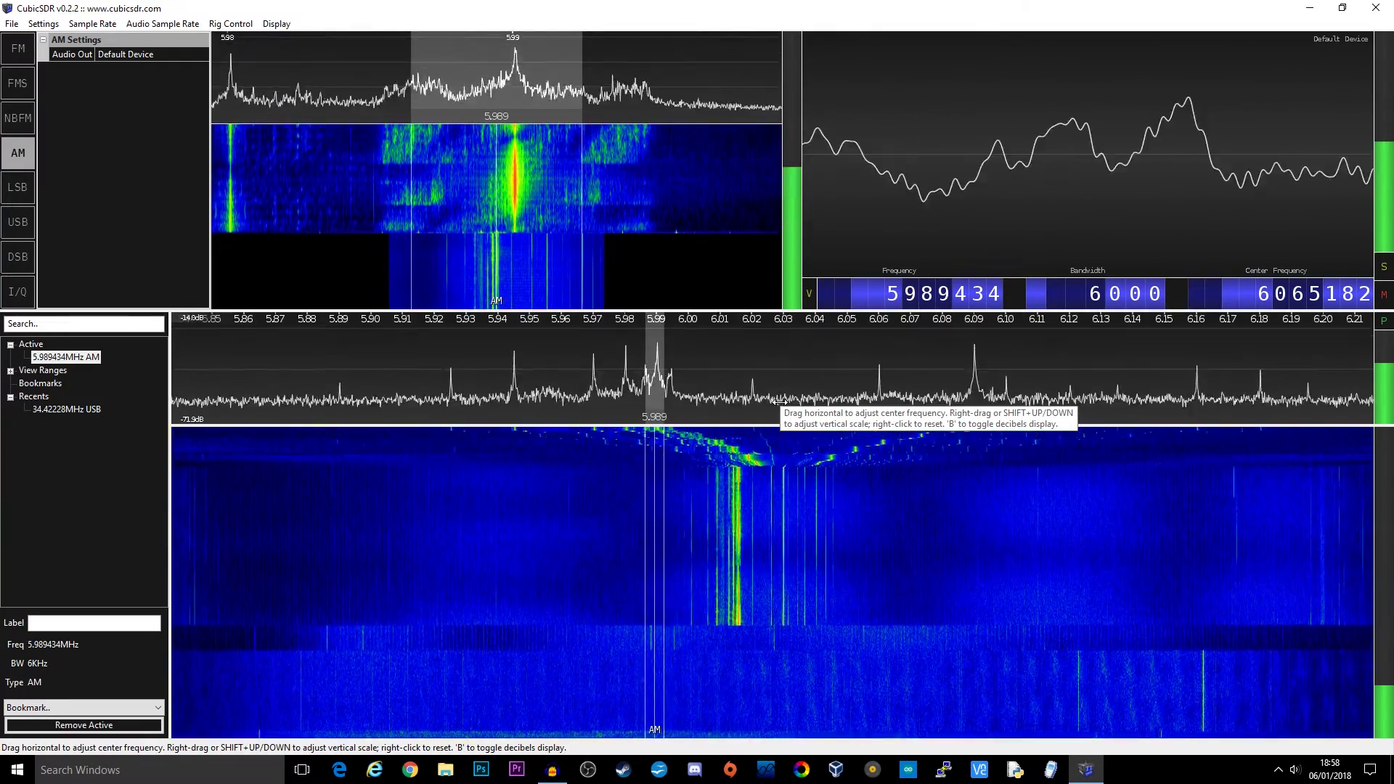
{"action": "left_click", "coordinate": [395, 497]}
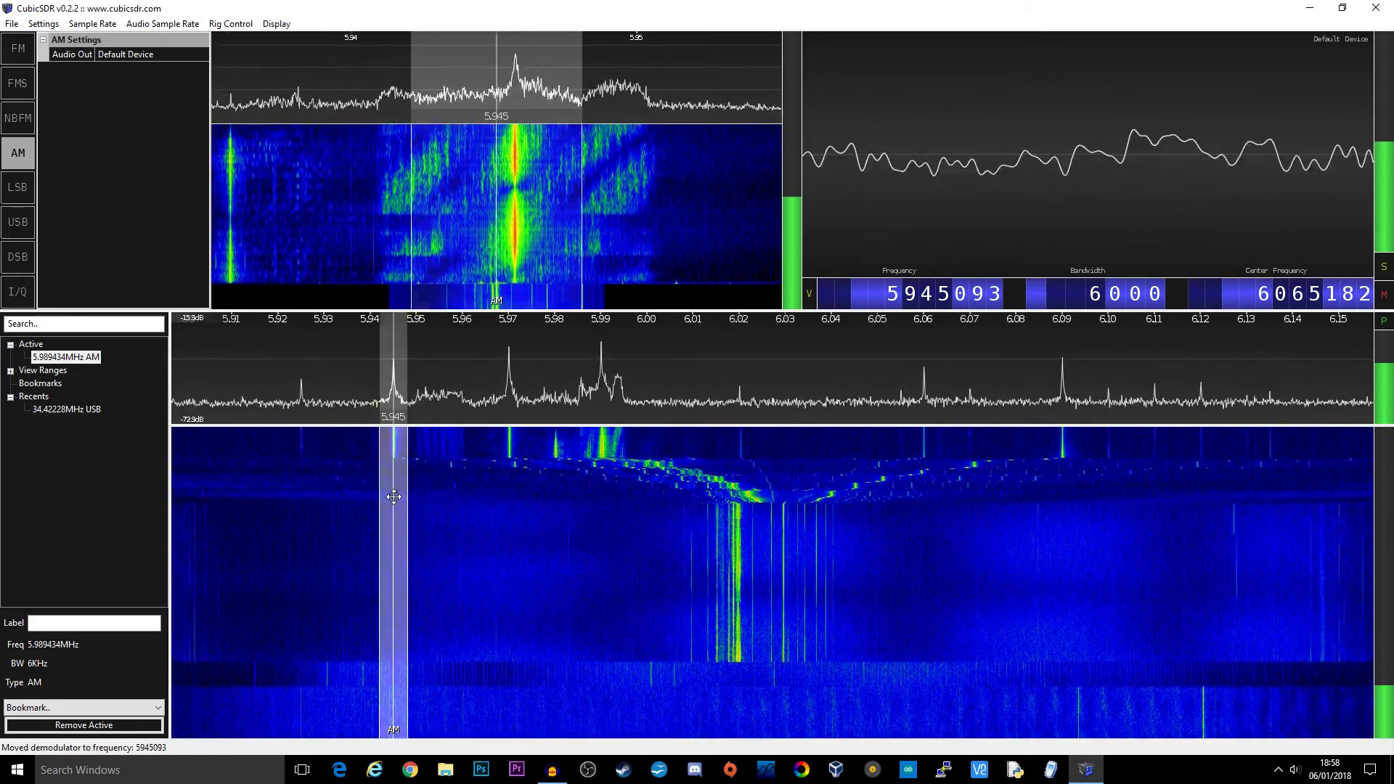
{"action": "left_click", "coordinate": [509, 513]}
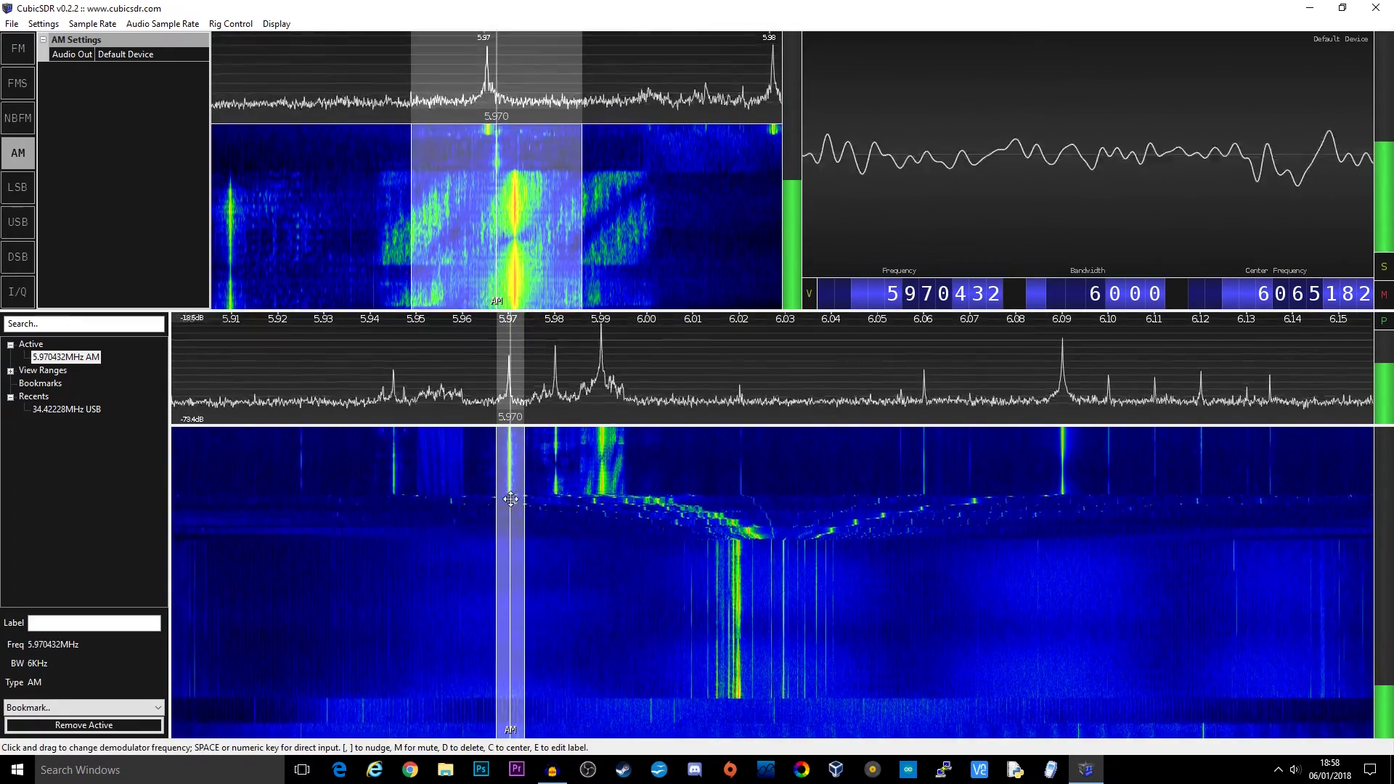
{"action": "left_click", "coordinate": [557, 518]}
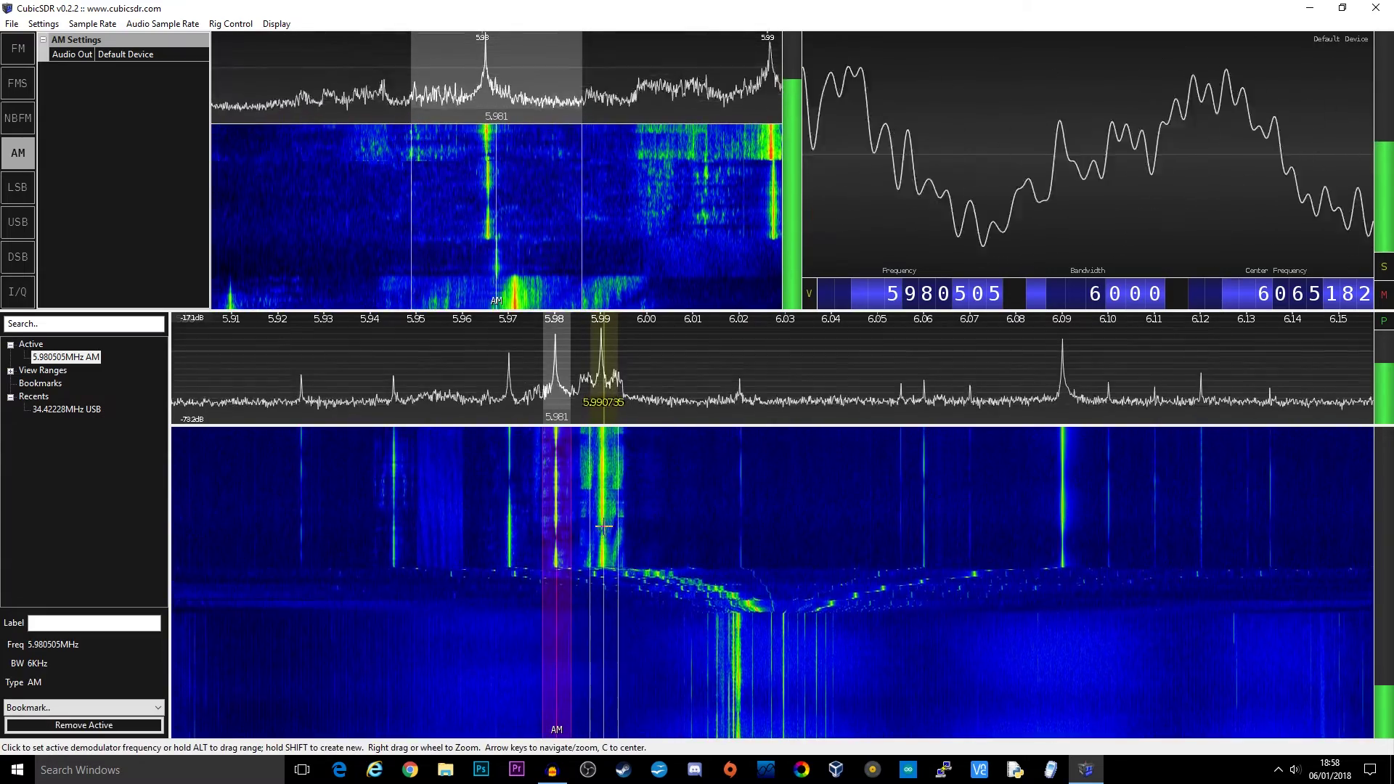
{"action": "left_click", "coordinate": [604, 525]}
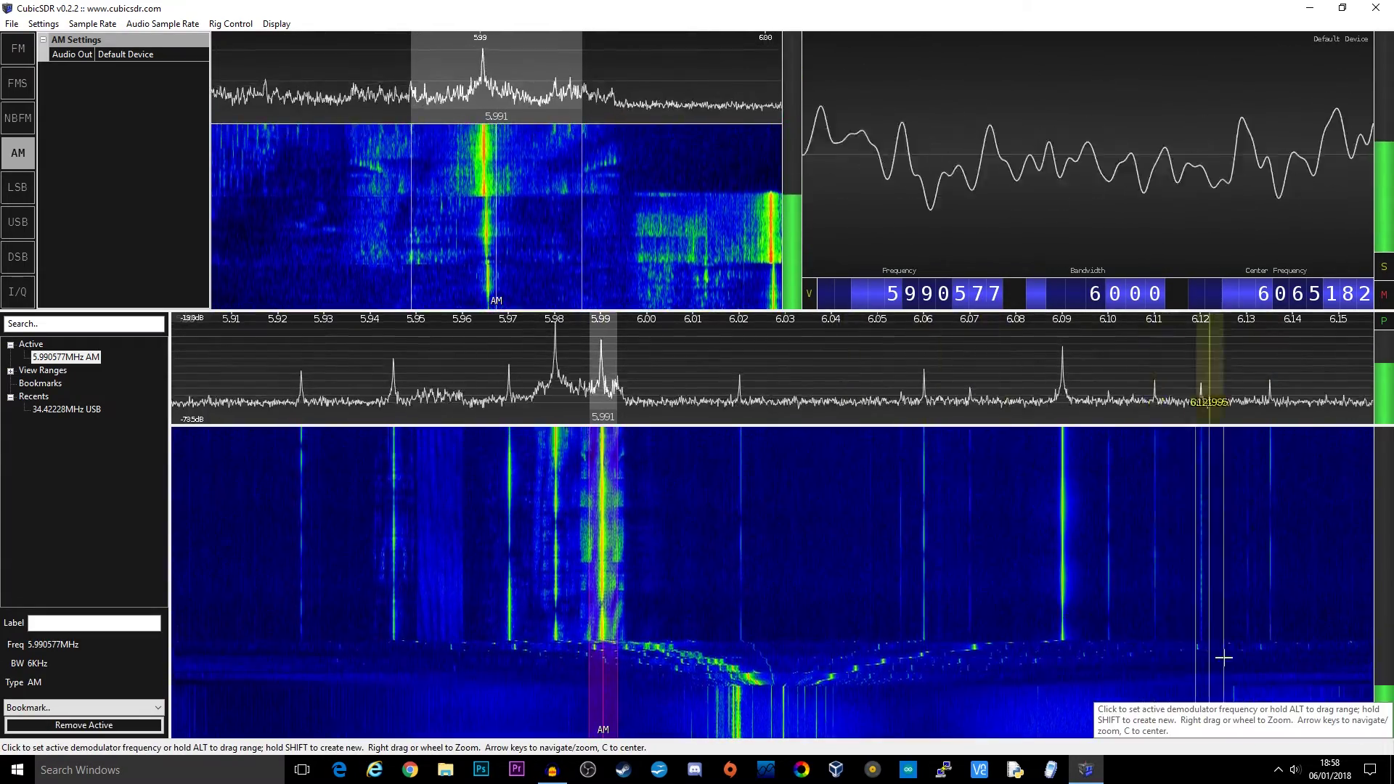
{"action": "left_click", "coordinate": [1295, 771]}
{"action": "middle_click", "coordinate": [1295, 773]}
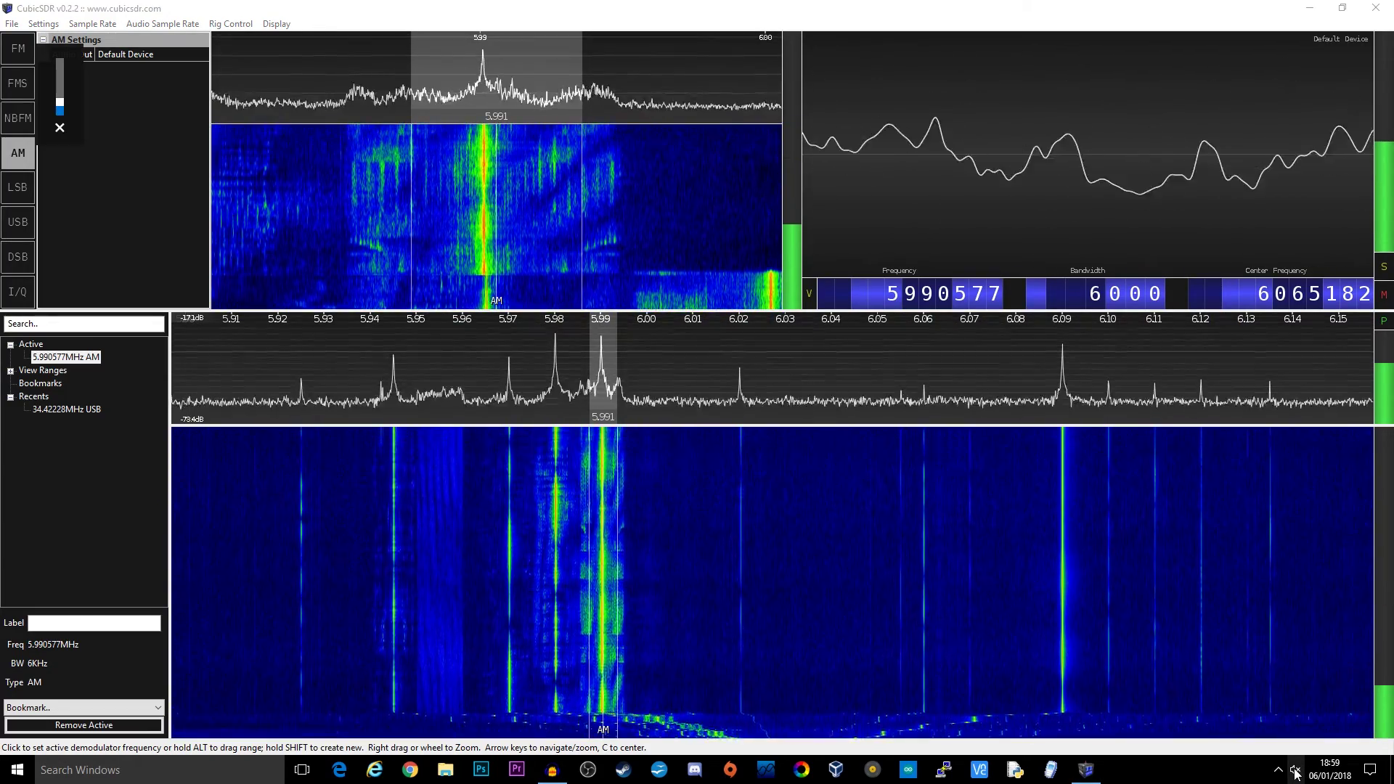